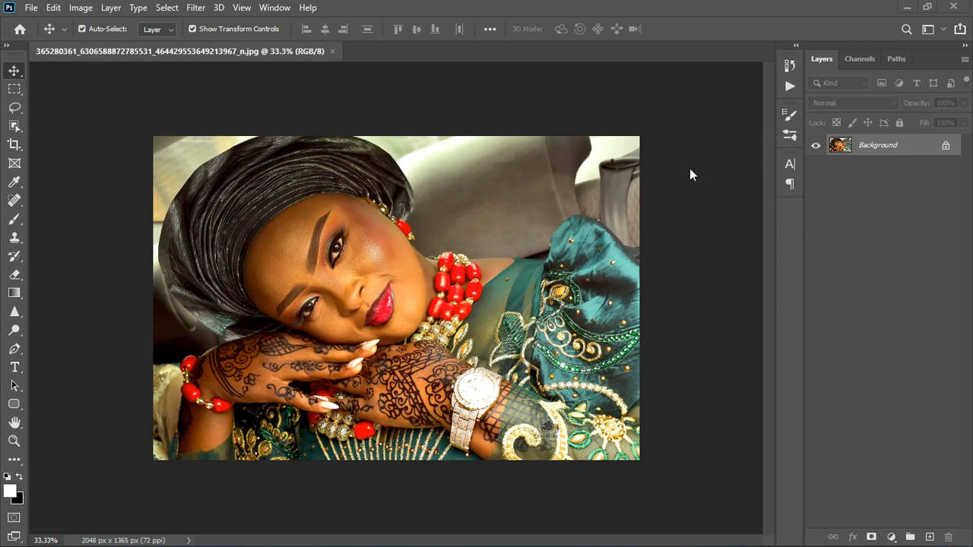
Unlock the Background layer so it becomes an editable layer
left_click(947, 145)
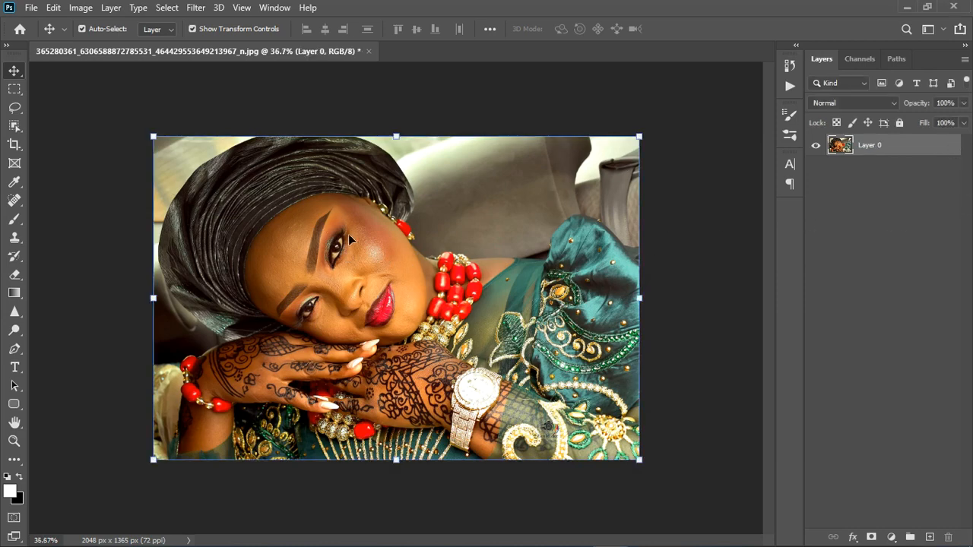
scroll(348, 233, "up", 2)
scroll(386, 234, "down", 1)
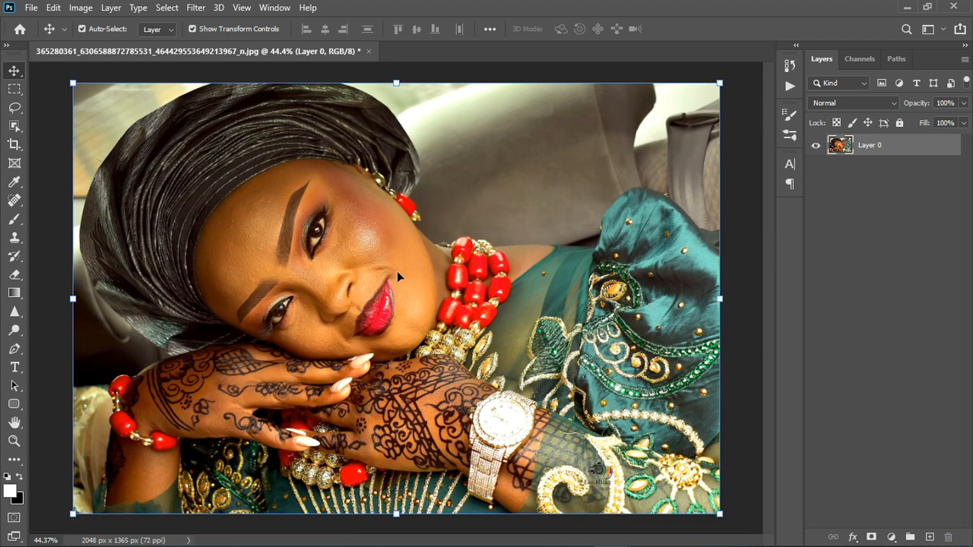
scroll(438, 268, "down", 1)
scroll(266, 348, "up", 1)
scroll(391, 291, "down", 2)
scroll(336, 330, "up", 2)
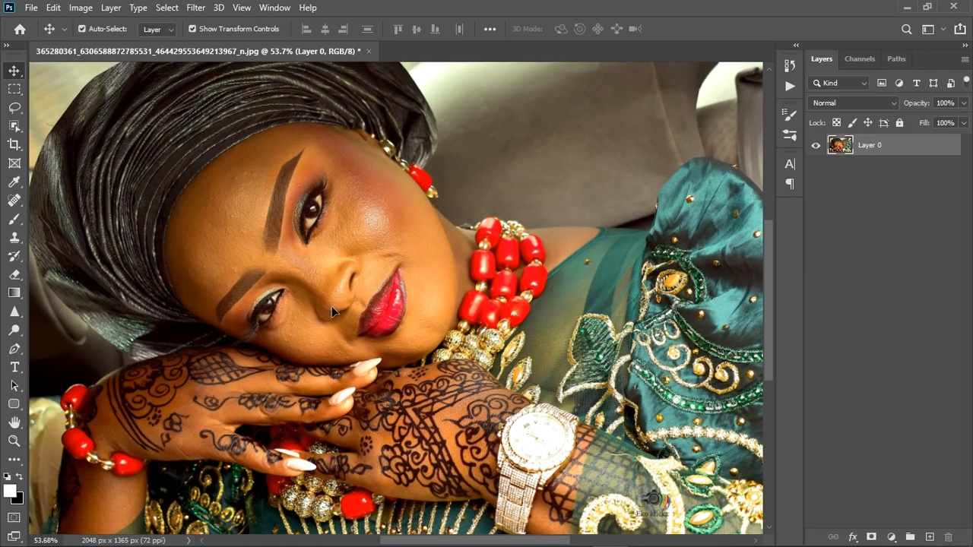
scroll(311, 310, "up", 2)
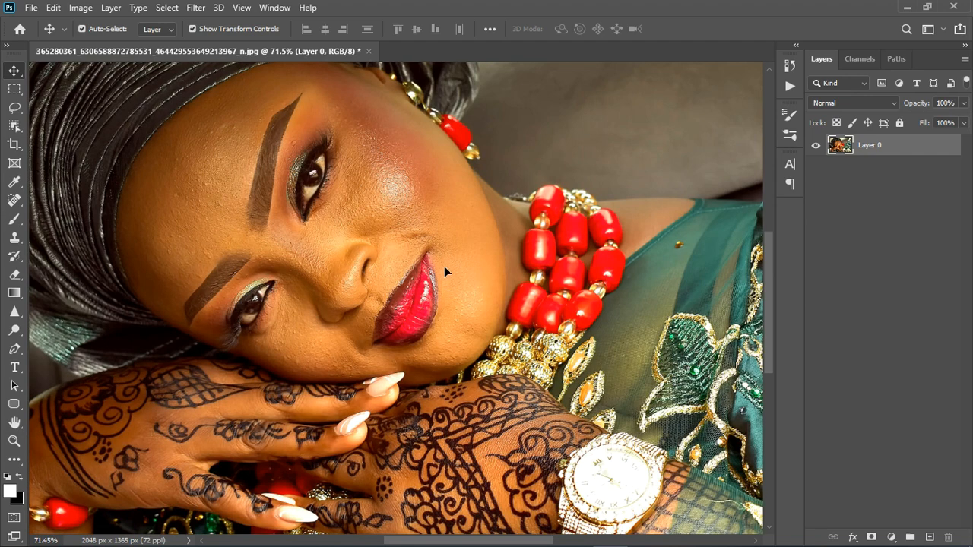
scroll(444, 266, "down", 3)
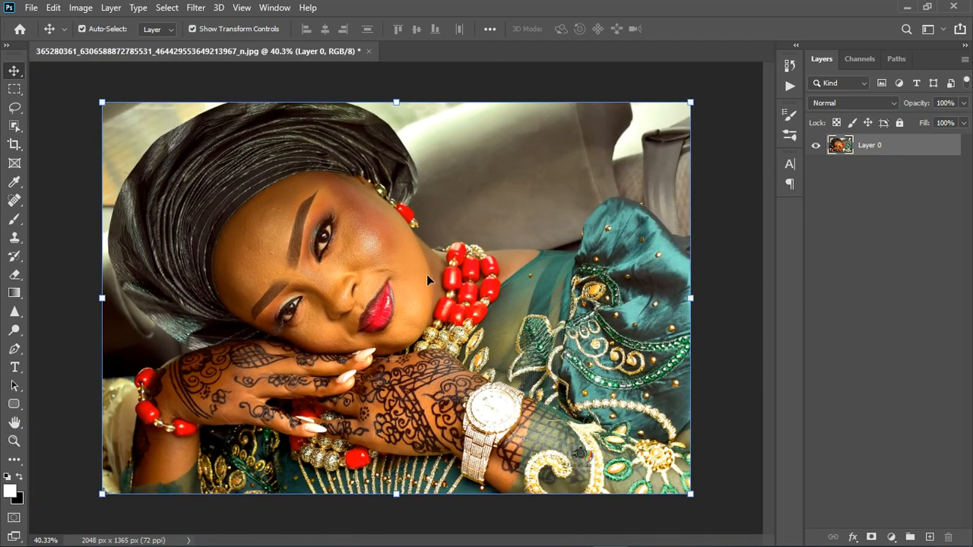
Add a Hue/Saturation adjustment layer above the photo
left_click(891, 537)
left_click(877, 397)
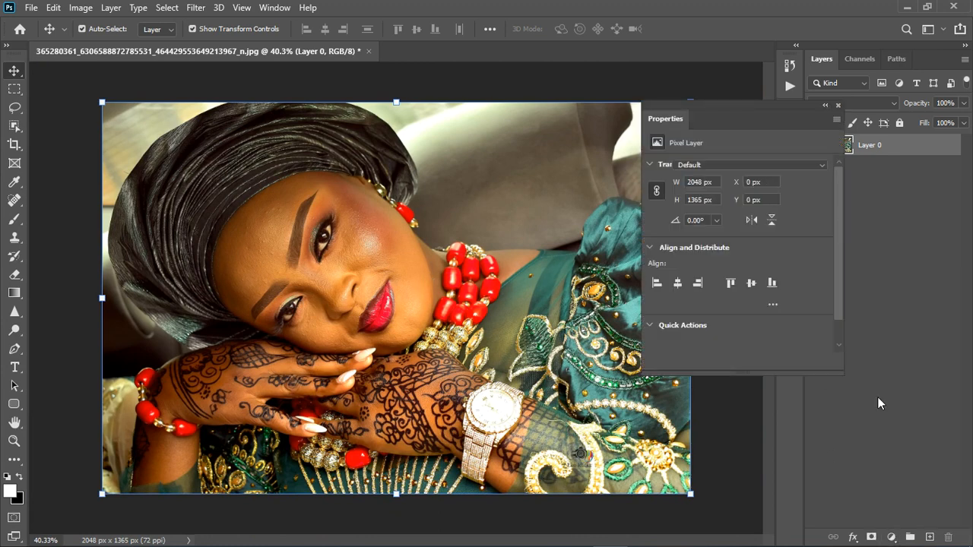
left_click(836, 106)
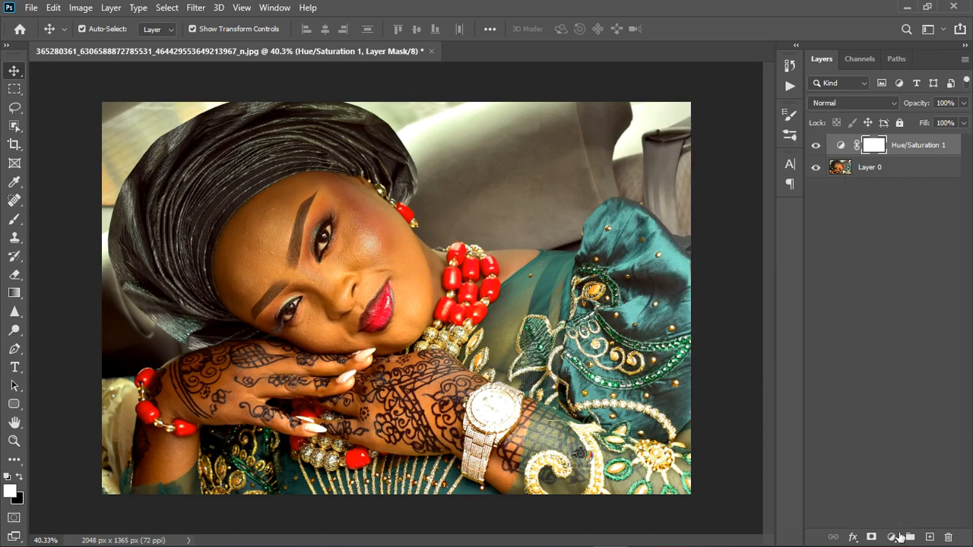
Add a Selective Color adjustment layer and hide it for now
left_click(898, 535)
left_click(892, 523)
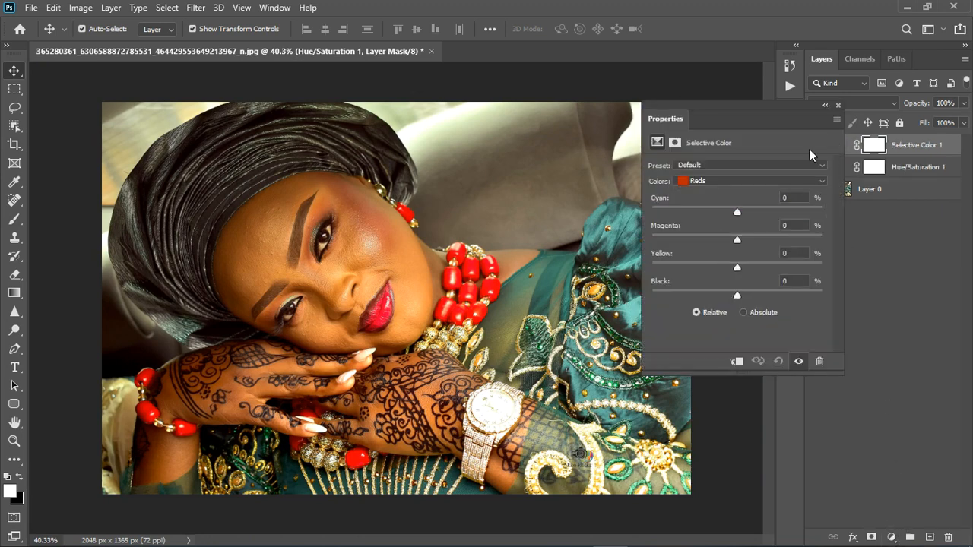
left_click(837, 105)
left_click(816, 145)
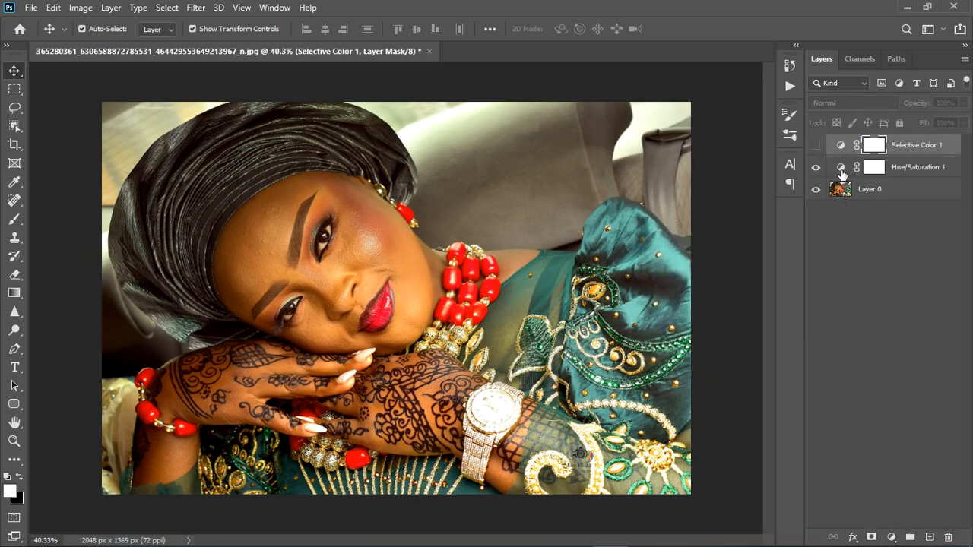
Open the Hue/Saturation properties and sample the skin with the targeted adjustment tool to pick the Yellows range
double_click(840, 168)
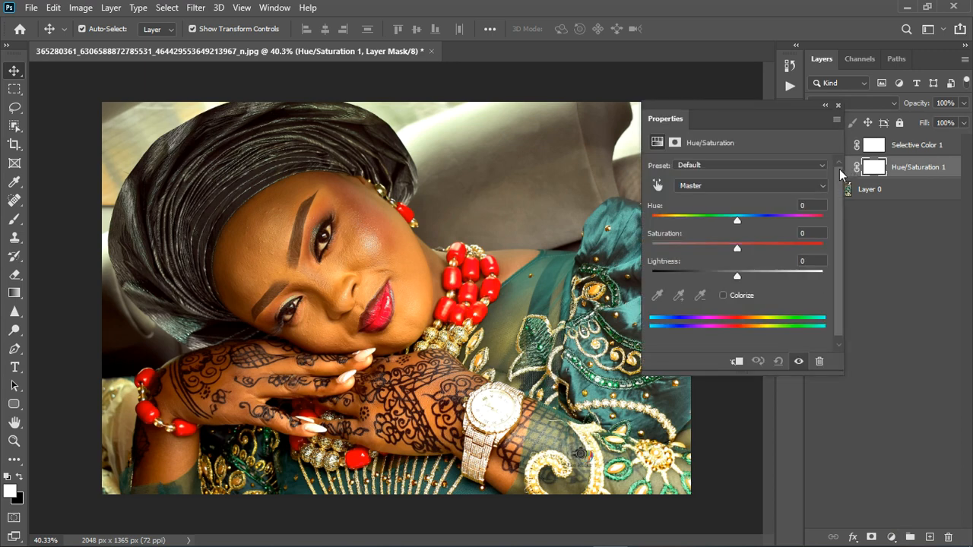
left_click(658, 185)
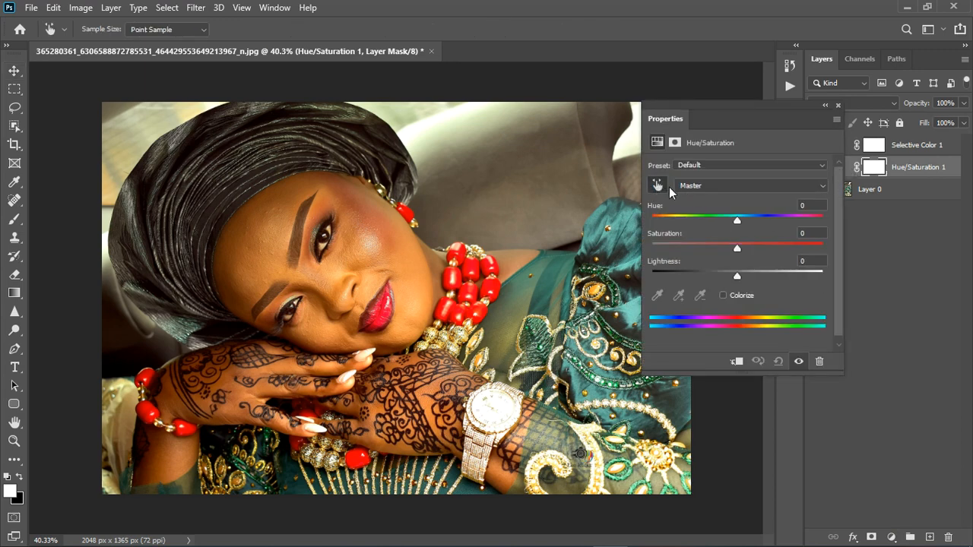
left_click(346, 289)
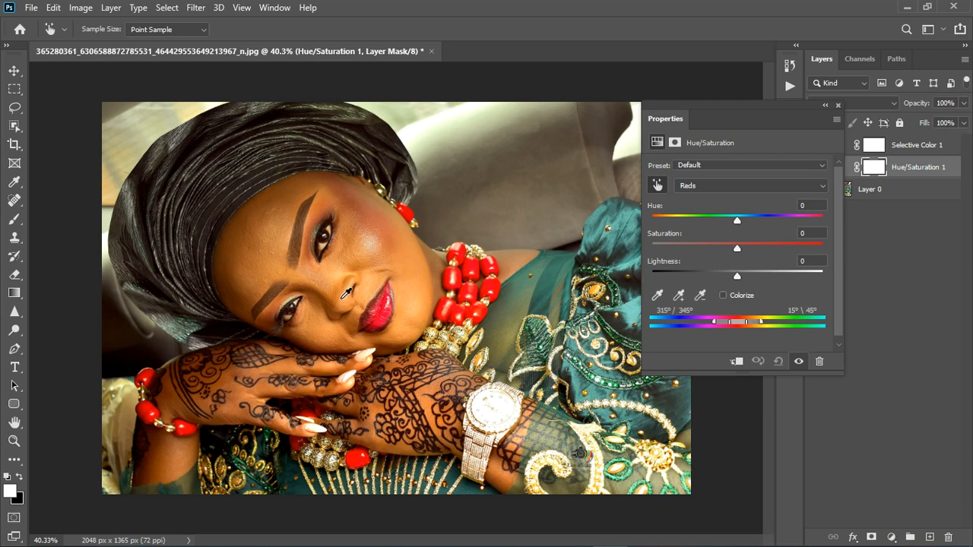
left_click(342, 280)
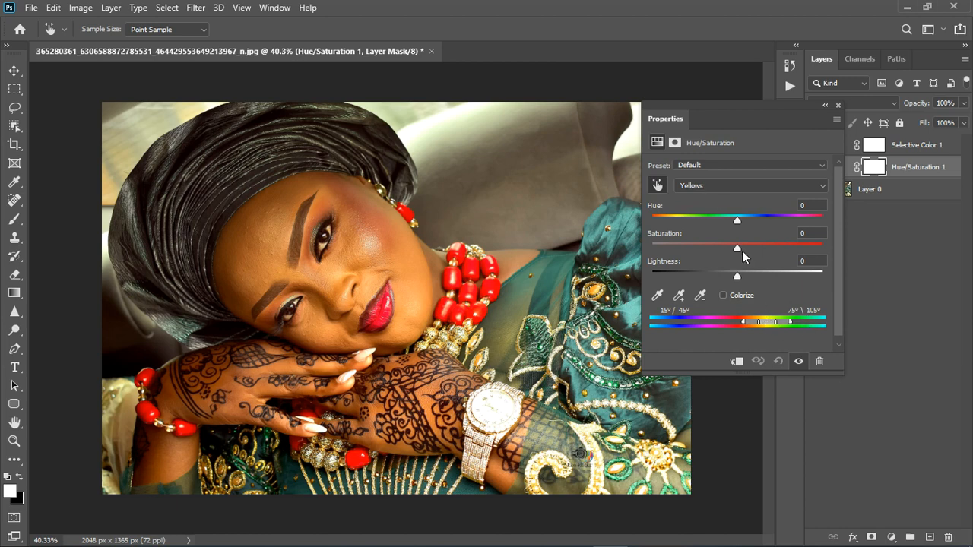
Set the Yellows hue to -27
mouse_move(737, 222)
left_mouse_down()
mouse_move(823, 222)
mouse_move(747, 219)
left_mouse_up()
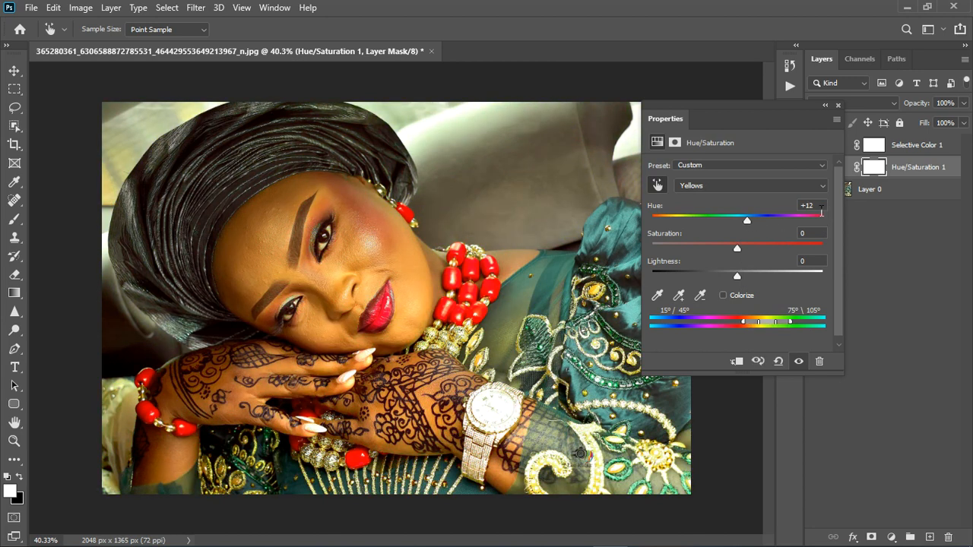
left_click_drag(821, 206, 765, 191)
type("0")
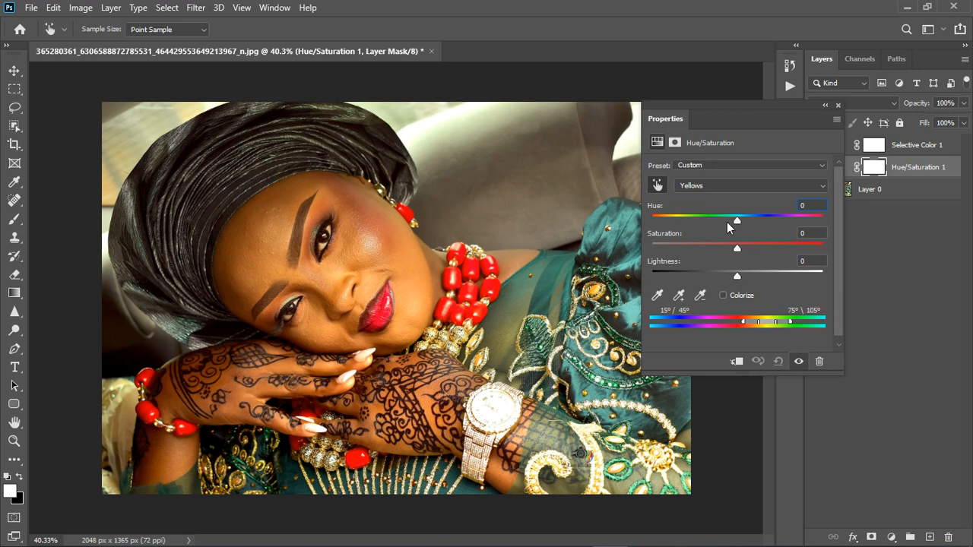
left_click_drag(739, 219, 719, 219)
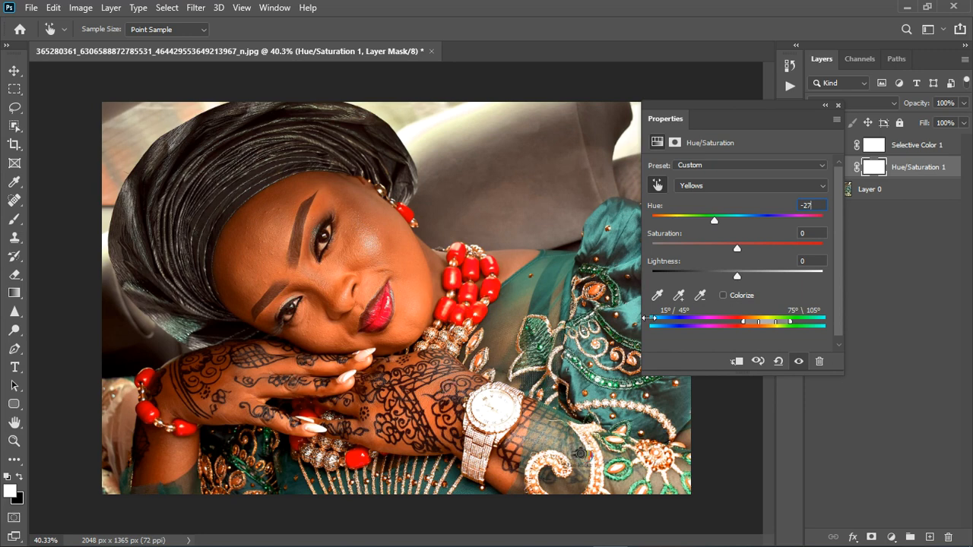
Lower the Yellows saturation, fine-tune the hue, and close the properties
left_click_drag(737, 247, 703, 257)
left_click(713, 222)
left_click_drag(709, 250, 719, 222)
left_click(839, 106)
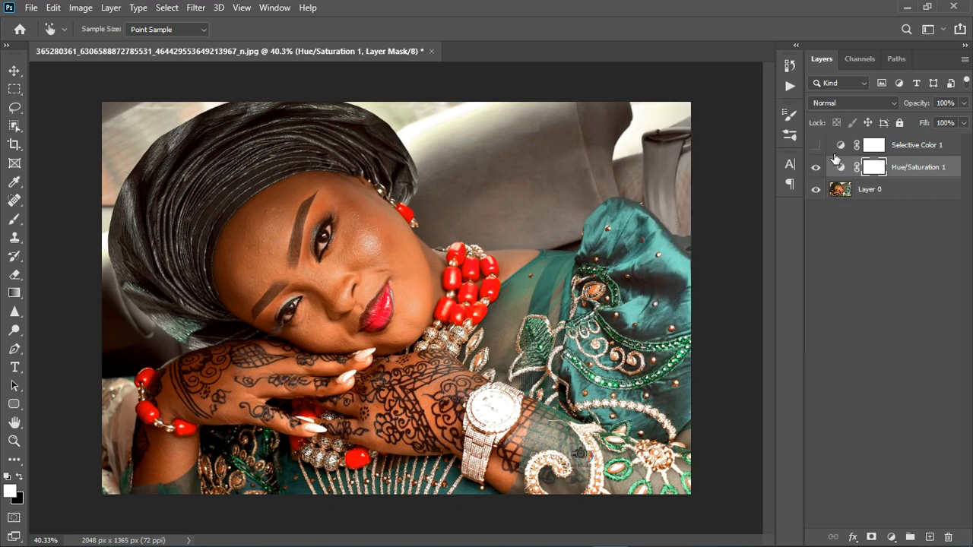
Toggle the Hue/Saturation layer's visibility to compare the photo before and after
left_click(820, 169)
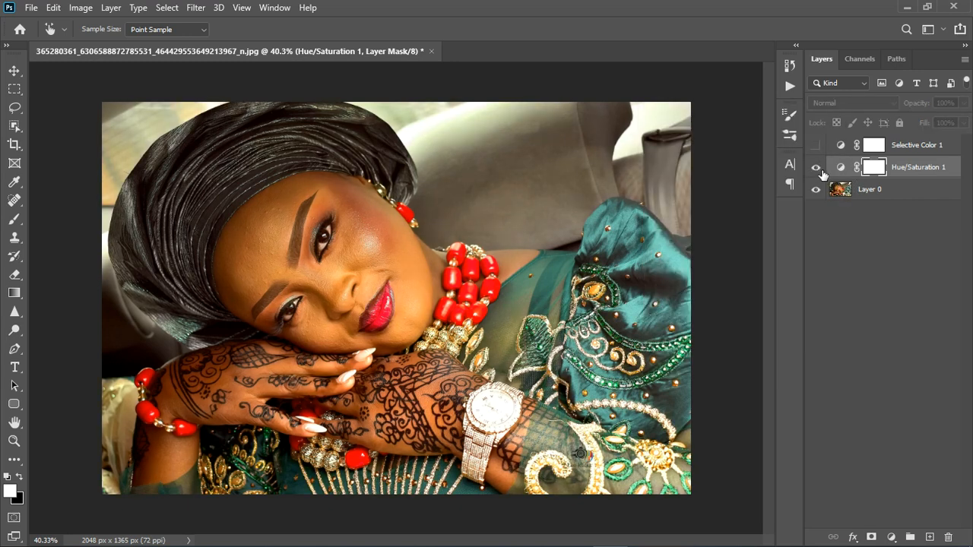
left_click(816, 168)
scroll(388, 262, "down", 3)
scroll(354, 399, "up", 2)
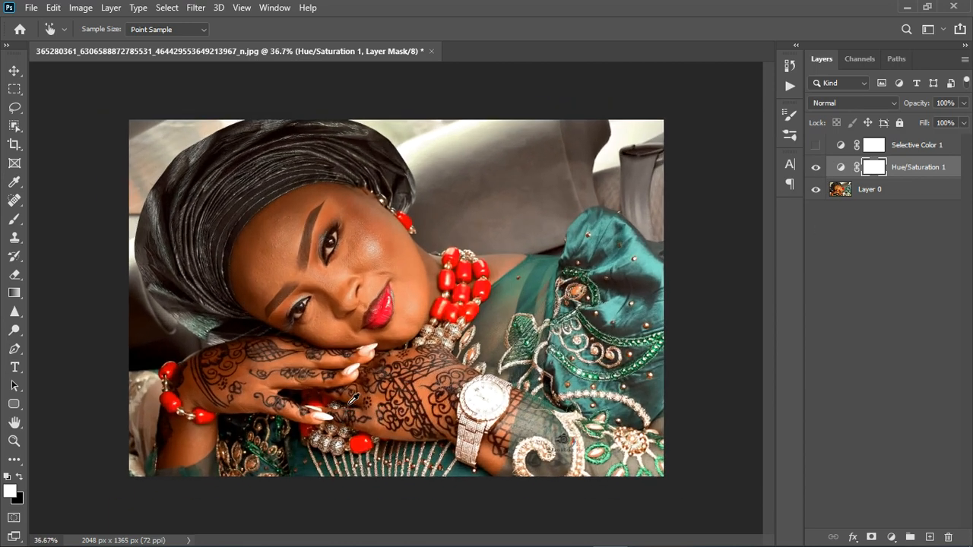
scroll(353, 399, "up", 2)
scroll(353, 399, "down", 1)
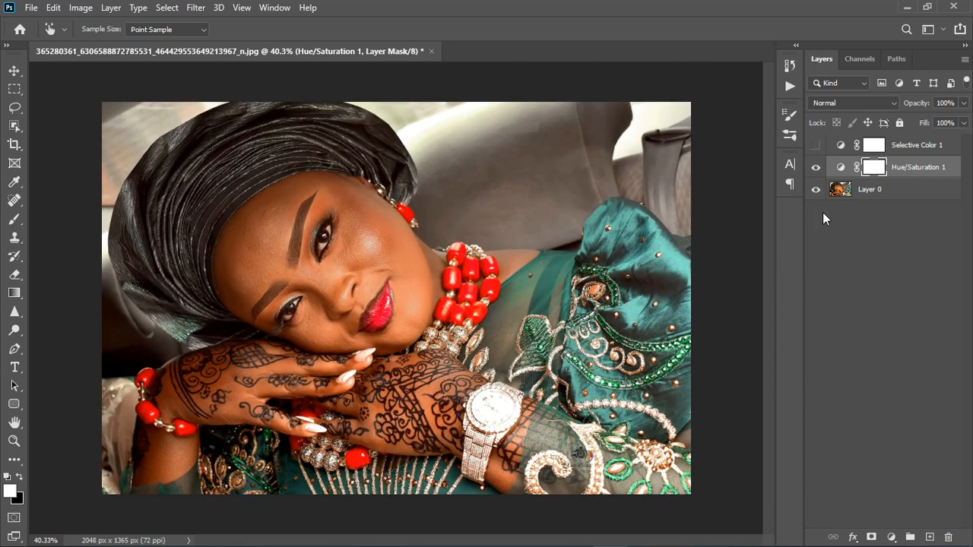
Show the Selective Color layer, open its properties, and set the Reds magenta to -18
left_click(816, 144)
key("v")
double_click(838, 147)
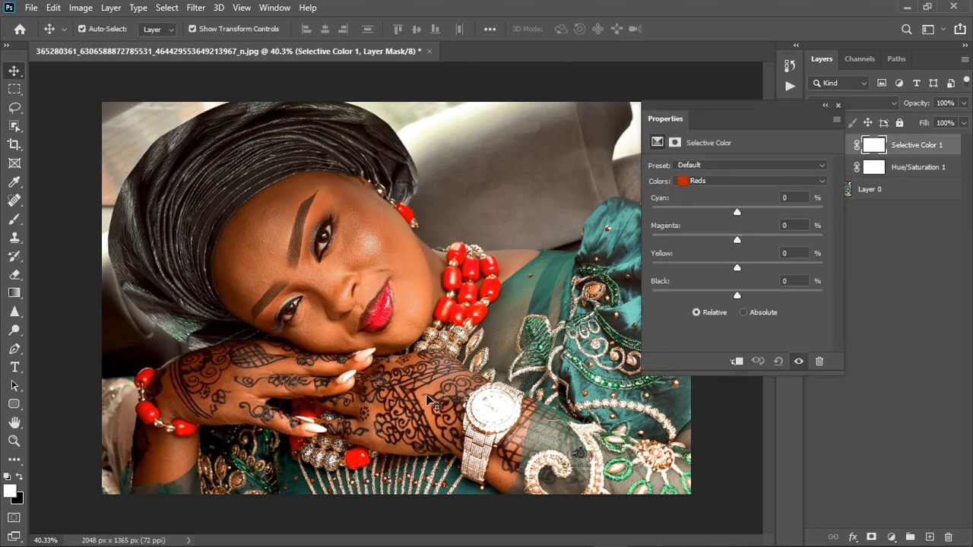
left_click(696, 185)
left_click(695, 187)
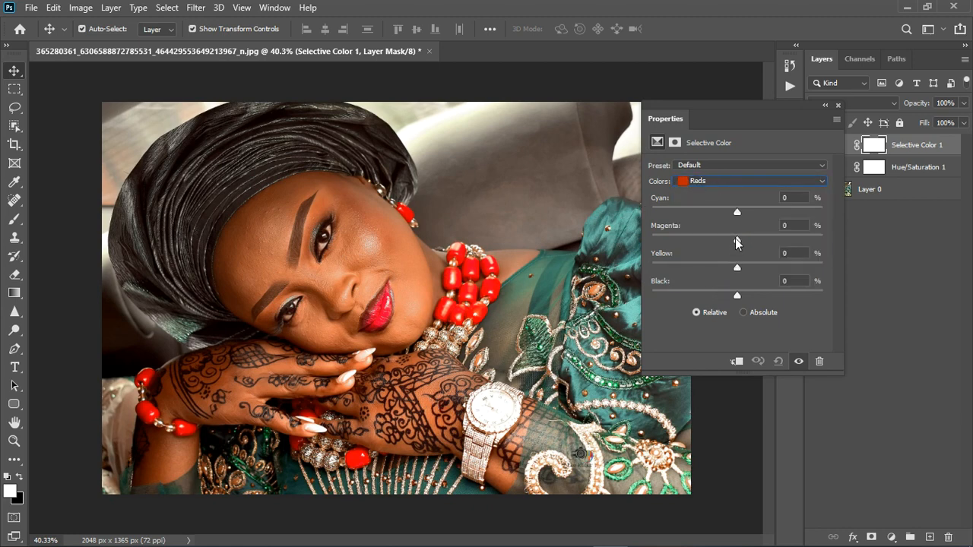
left_click_drag(736, 242, 723, 242)
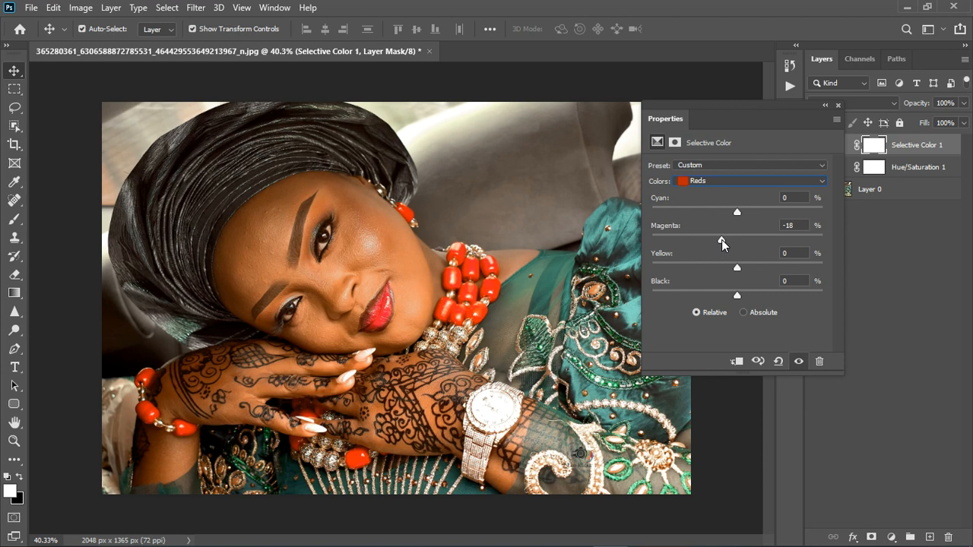
Set the Reds yellow to -9, cyan to +5 and black to -10
left_click_drag(737, 270, 729, 272)
mouse_move(736, 212)
left_mouse_down()
mouse_move(725, 216)
mouse_move(741, 218)
left_mouse_up()
mouse_move(739, 292)
left_mouse_down()
mouse_move(754, 293)
mouse_move(729, 296)
left_mouse_up()
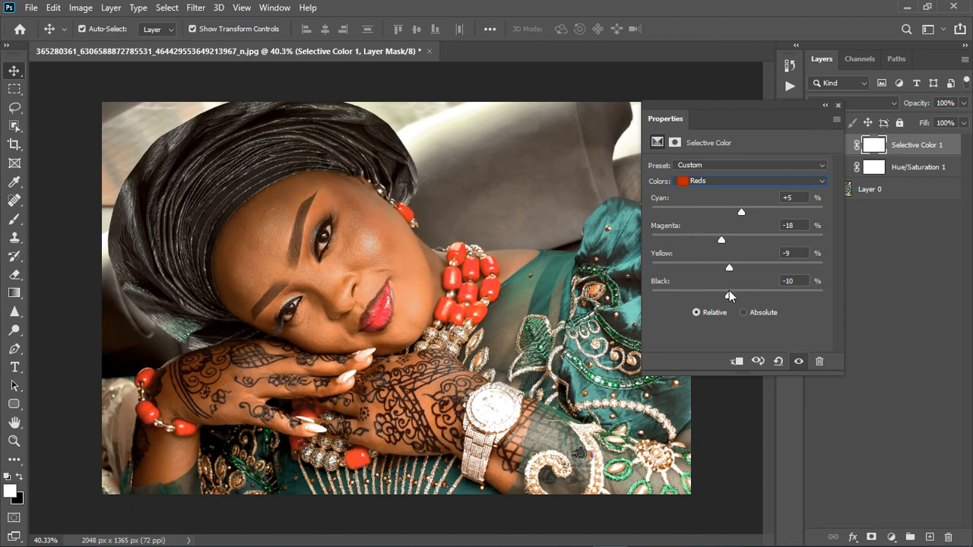
left_click_drag(728, 293, 731, 292)
Close the properties and toggle the Selective Color layer to compare the result
left_click(837, 106)
left_click(817, 147)
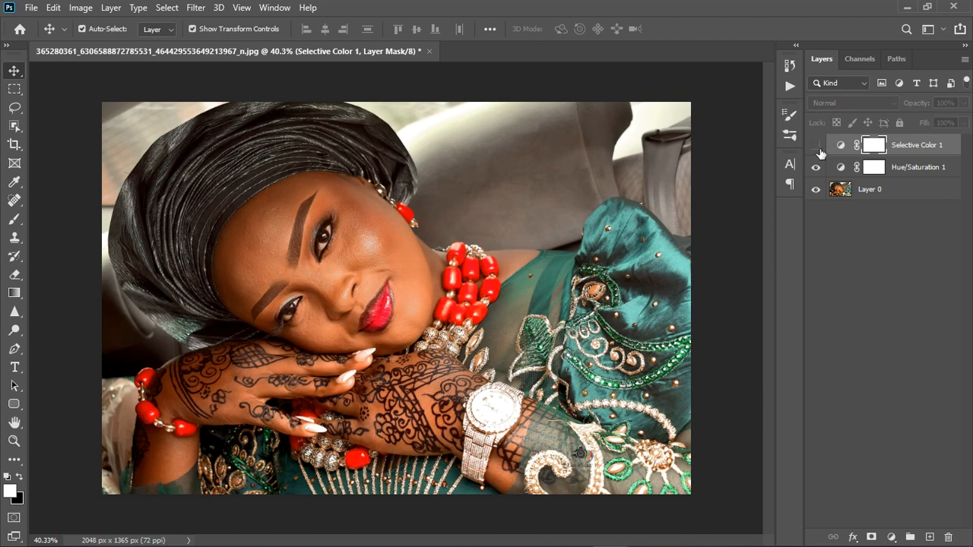
scroll(403, 310, "down", 4)
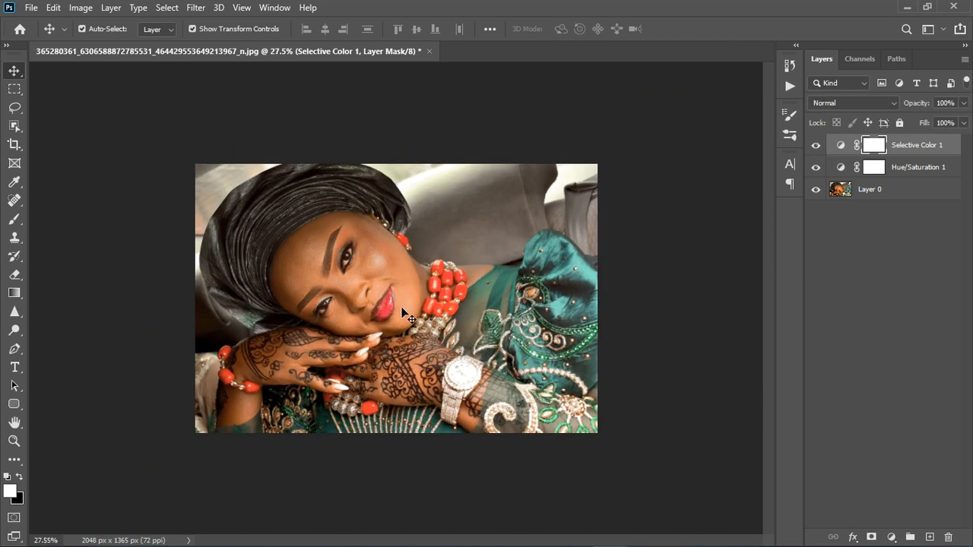
scroll(411, 322, "up", 2)
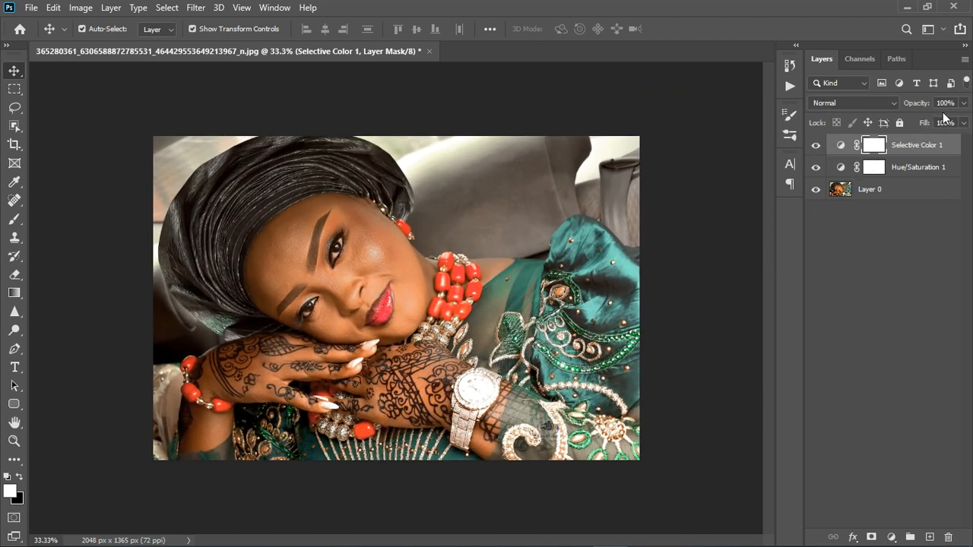
Set the Selective Color layer's opacity to 78% and stamp all visible layers into a new merged layer
left_click(964, 103)
left_click_drag(962, 119, 949, 124)
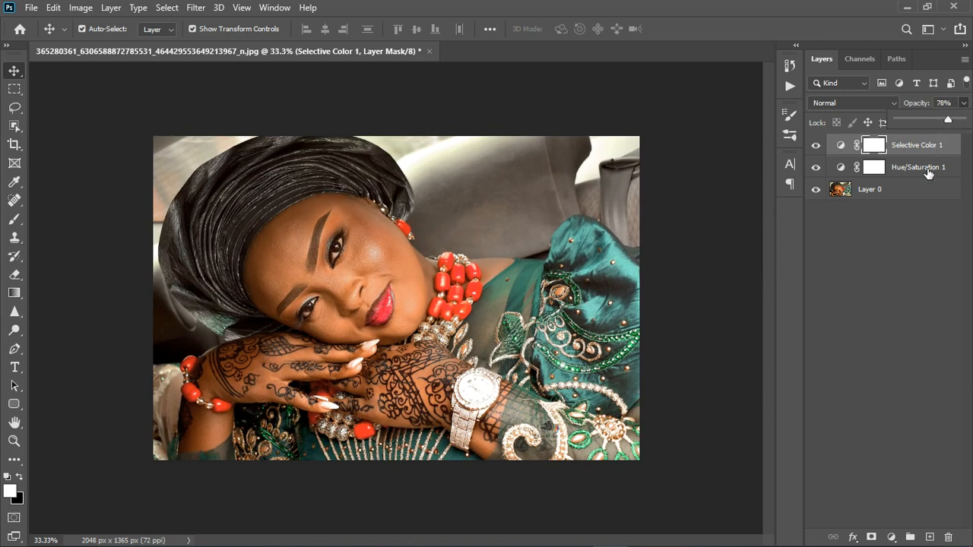
key("ctrl+alt+shift+e")
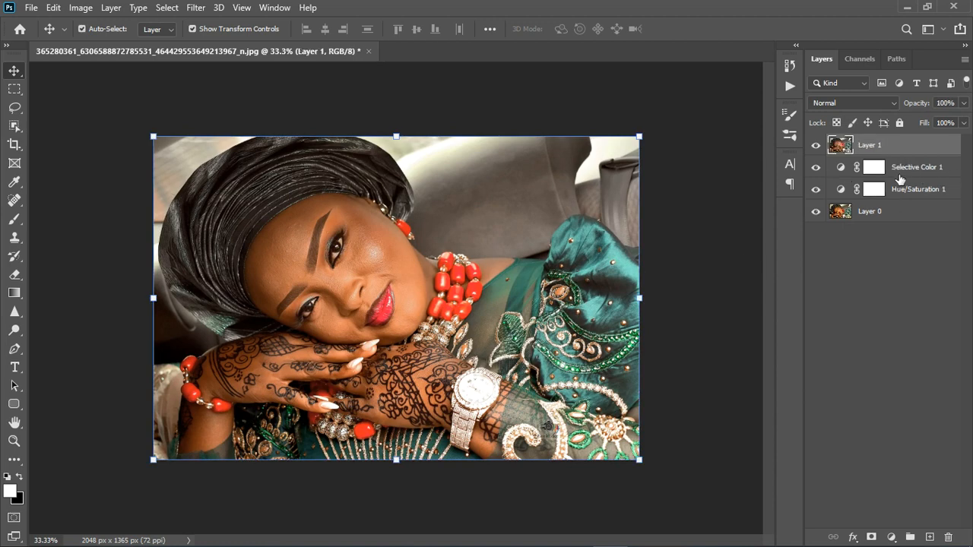
Group the Selective Color and Hue/Saturation layers
left_click(932, 175)
left_click(934, 191, "shift")
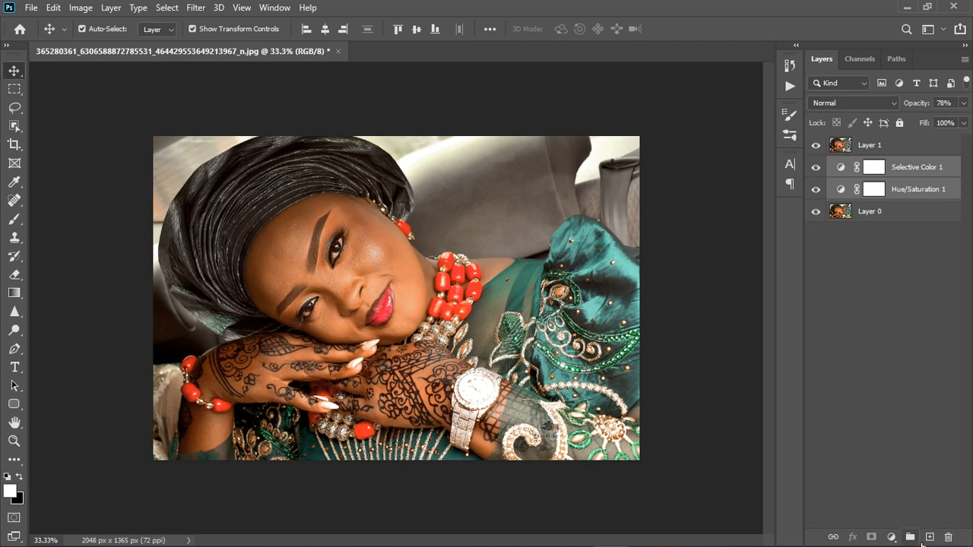
key("ctrl+g")
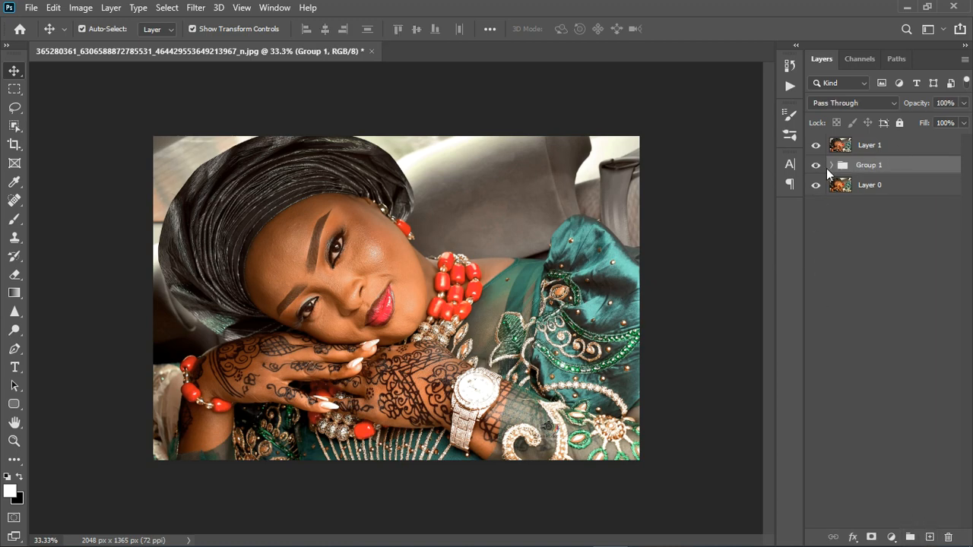
Hide the adjustment group and select the merged layer
left_click(816, 164)
left_click(920, 148)
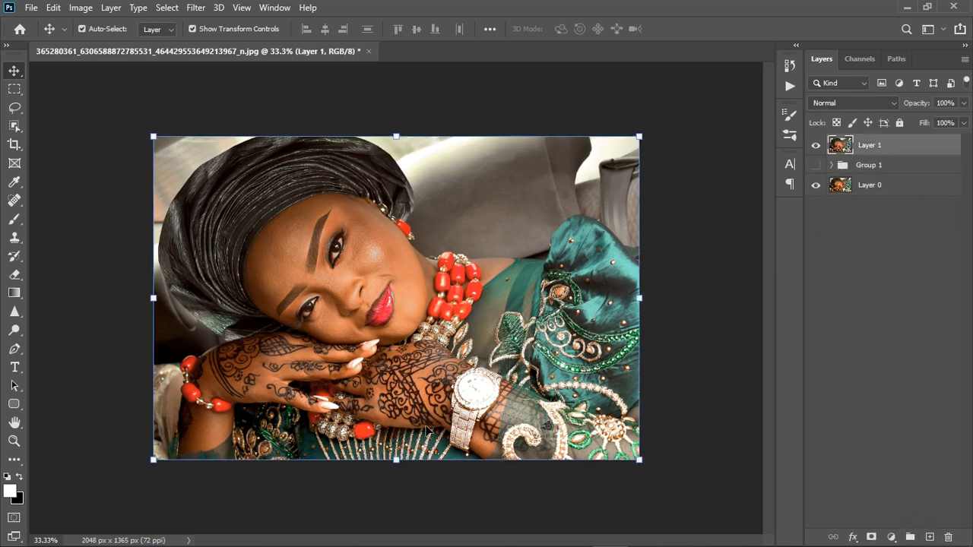
scroll(465, 426, "up", 2)
scroll(468, 418, "up", 2)
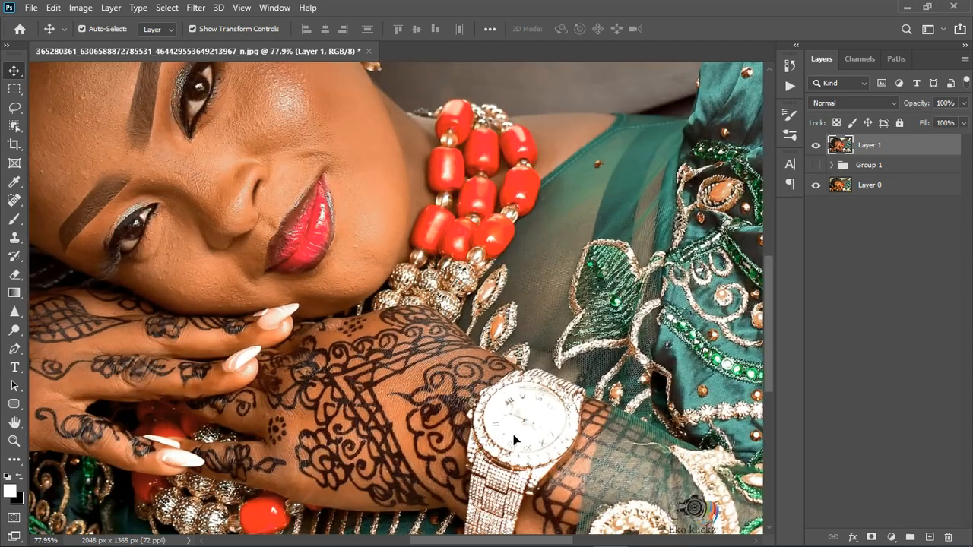
scroll(534, 396, "down", 4)
scroll(558, 342, "up", 1)
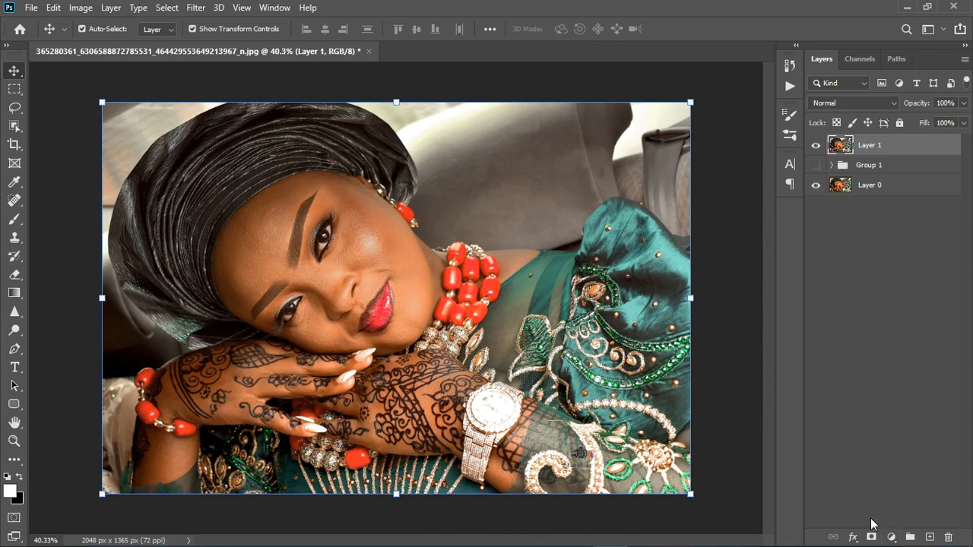
Add an Exposure adjustment layer above the merged layer
left_click(891, 537)
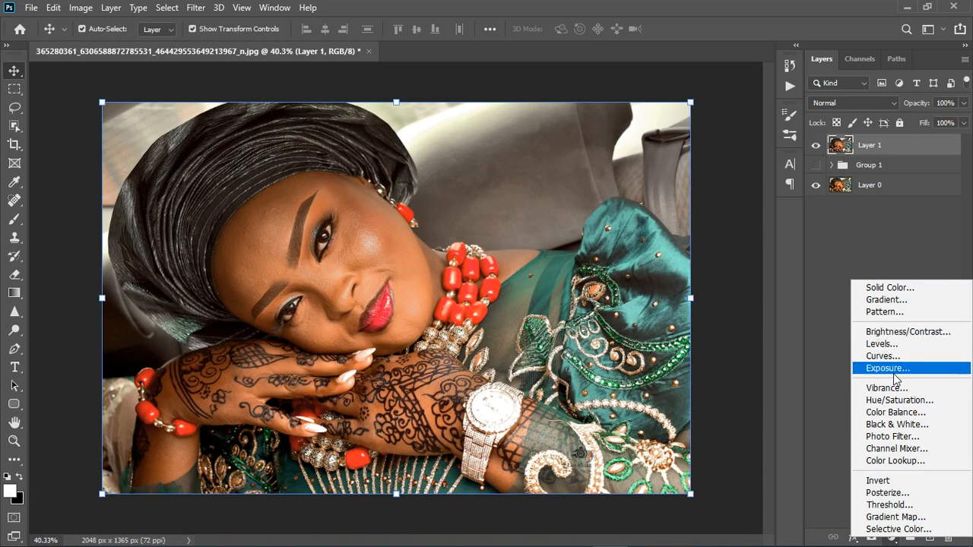
left_click(889, 369)
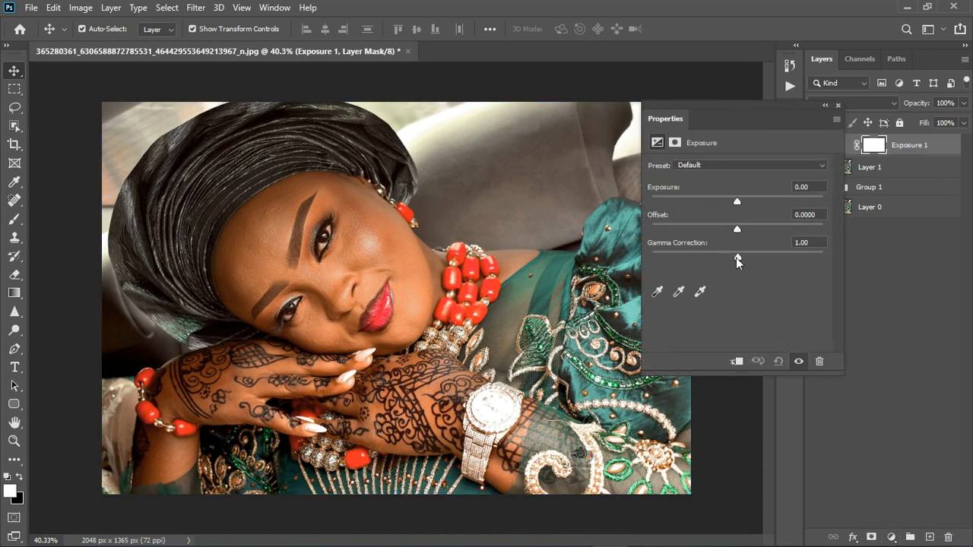
Set the Exposure layer's Gamma Correction to 0.87 and close the properties panel
left_click_drag(736, 258, 744, 258)
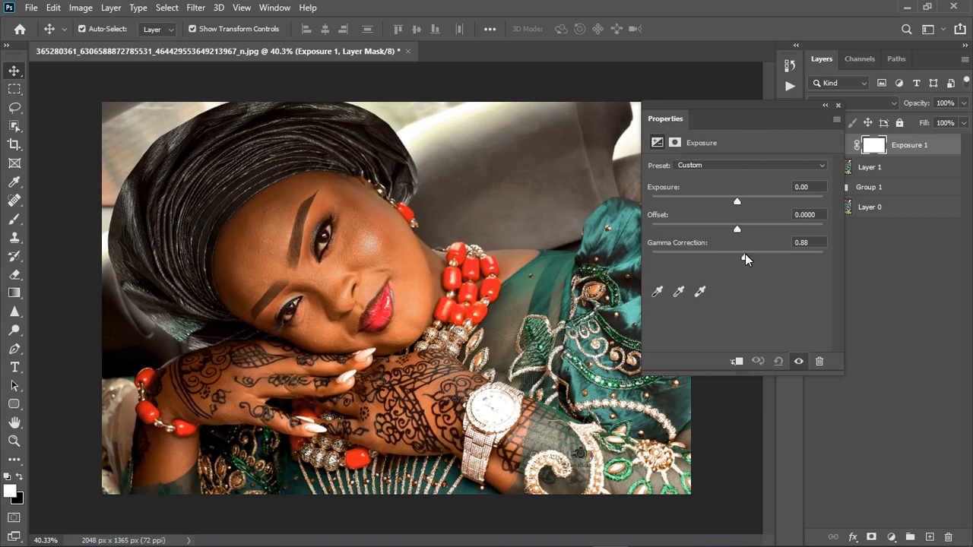
left_click_drag(745, 254, 746, 255)
scroll(352, 316, "up", 2)
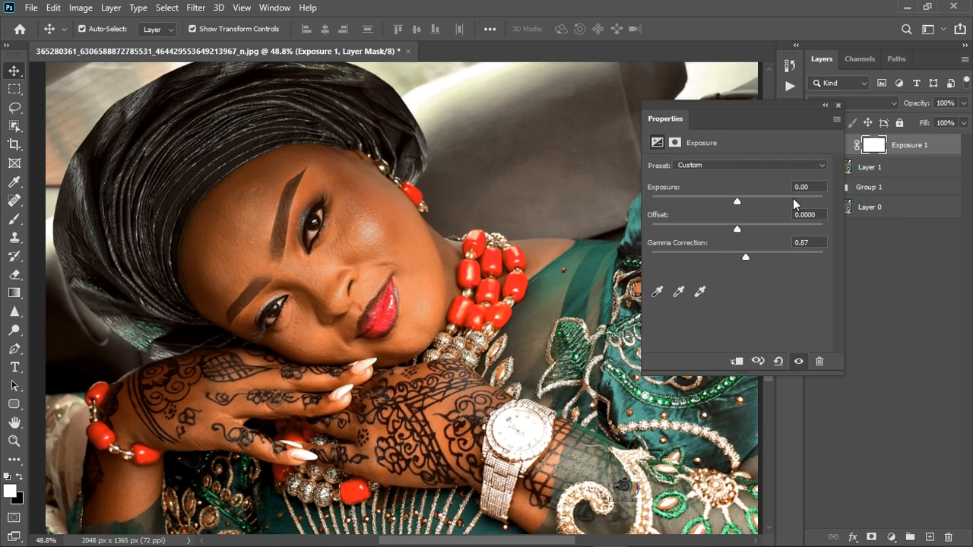
left_click(837, 105)
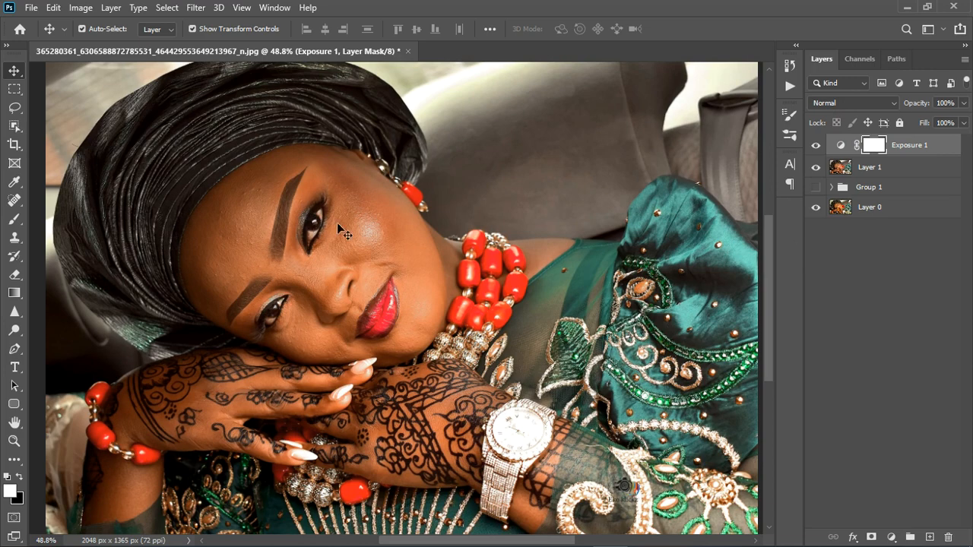
Stamp the visible layers into a new layer and open it in Camera Raw Filter with the Basic section expanded
scroll(494, 346, "down", 8)
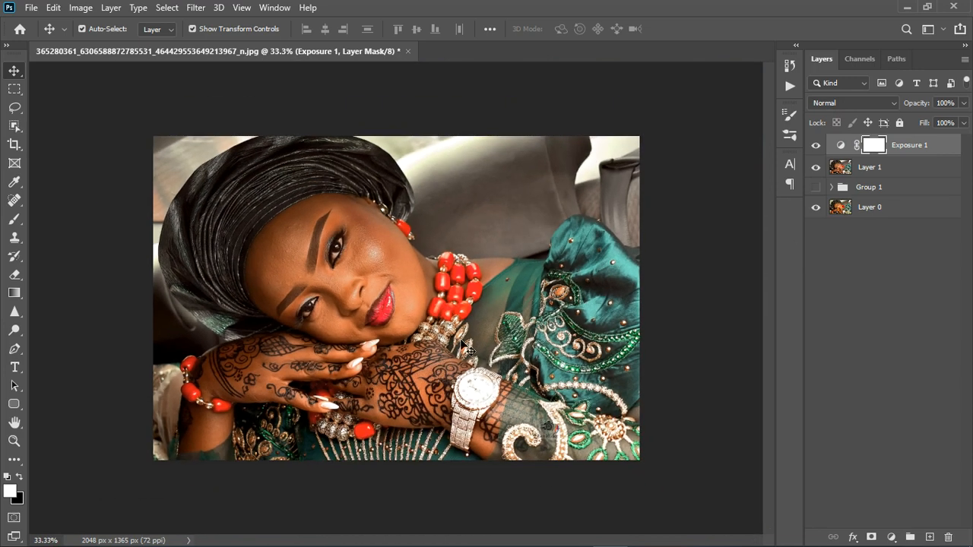
scroll(342, 292, "up", 7)
scroll(351, 306, "up", 2)
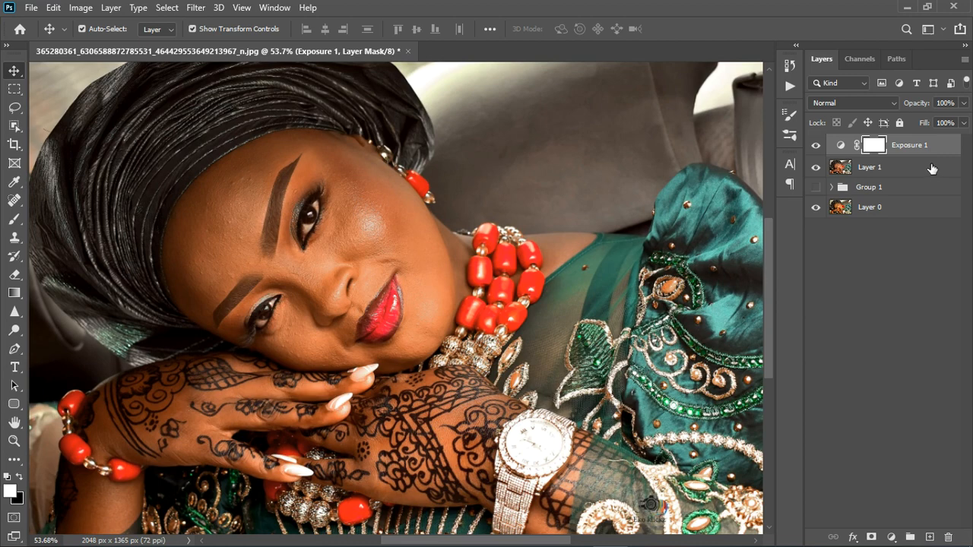
key("ctrl")
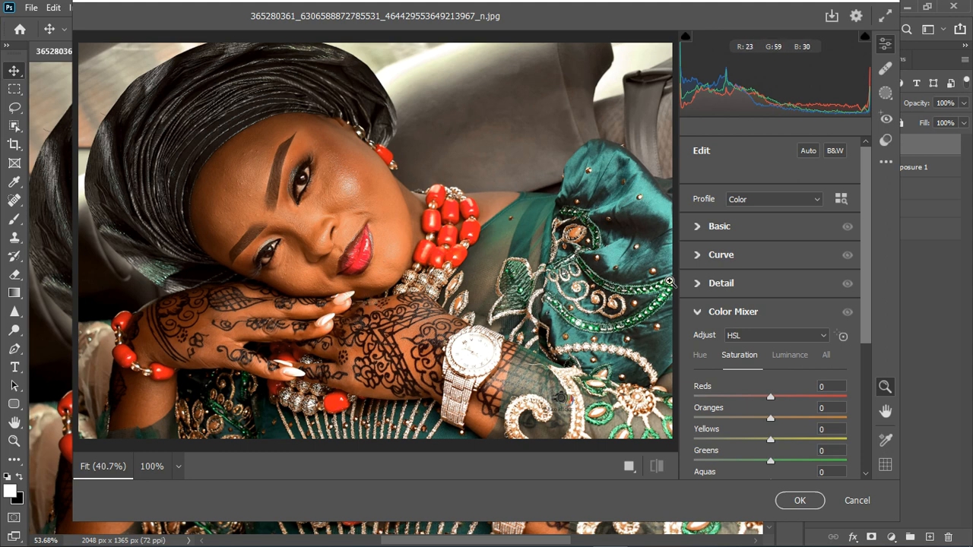
left_click(698, 227)
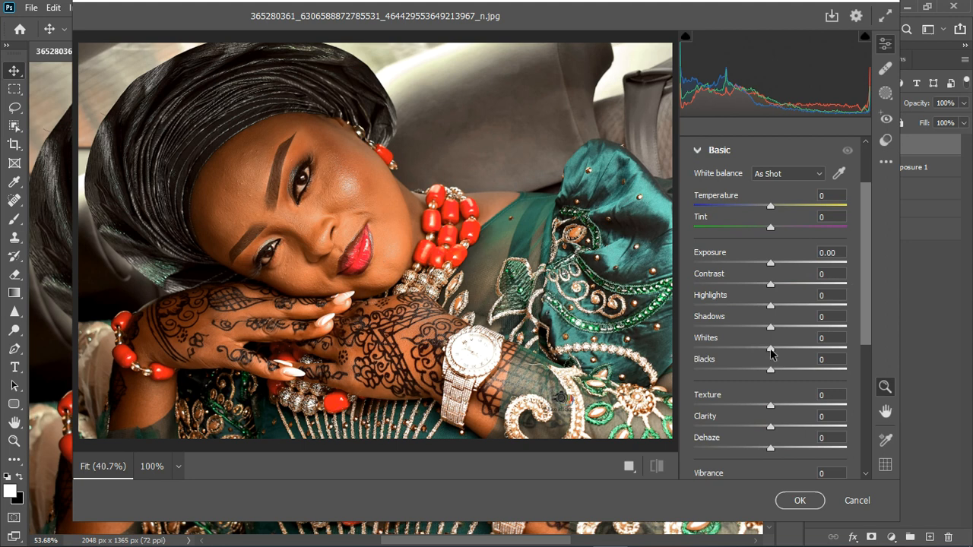
Set Highlights to -46, Whites to -12, Shadows to +26 and Blacks to +26
left_click_drag(772, 313, 737, 320)
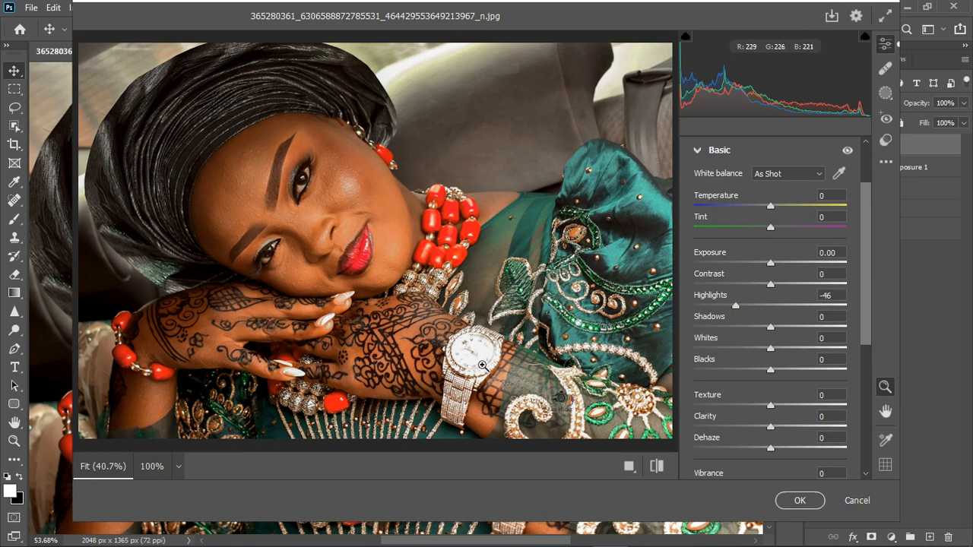
left_click_drag(772, 353, 760, 352)
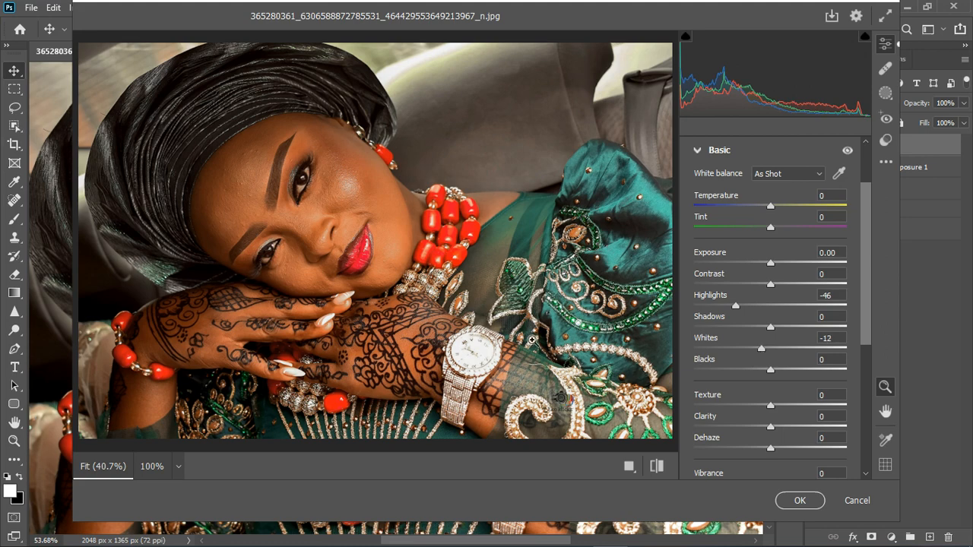
scroll(455, 339, "down", 1)
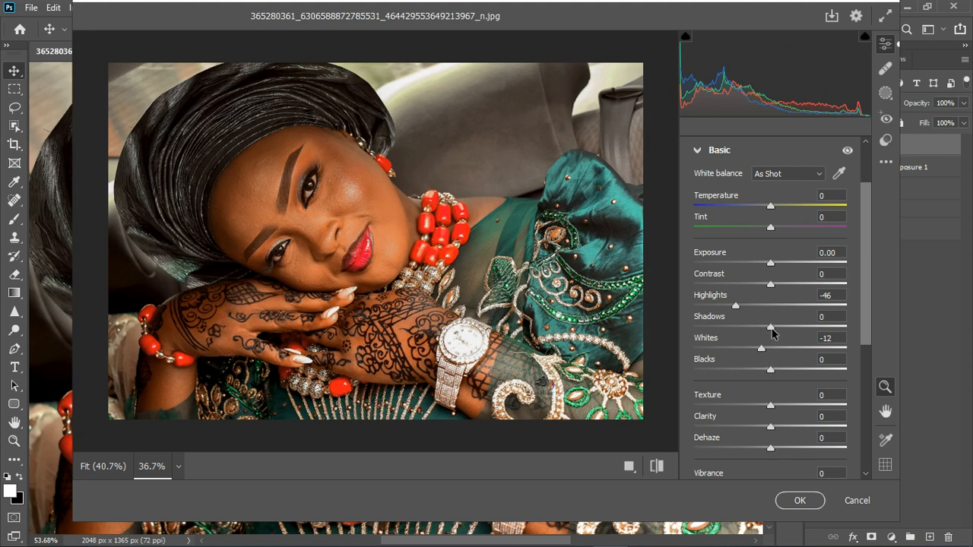
left_click_drag(772, 332, 784, 332)
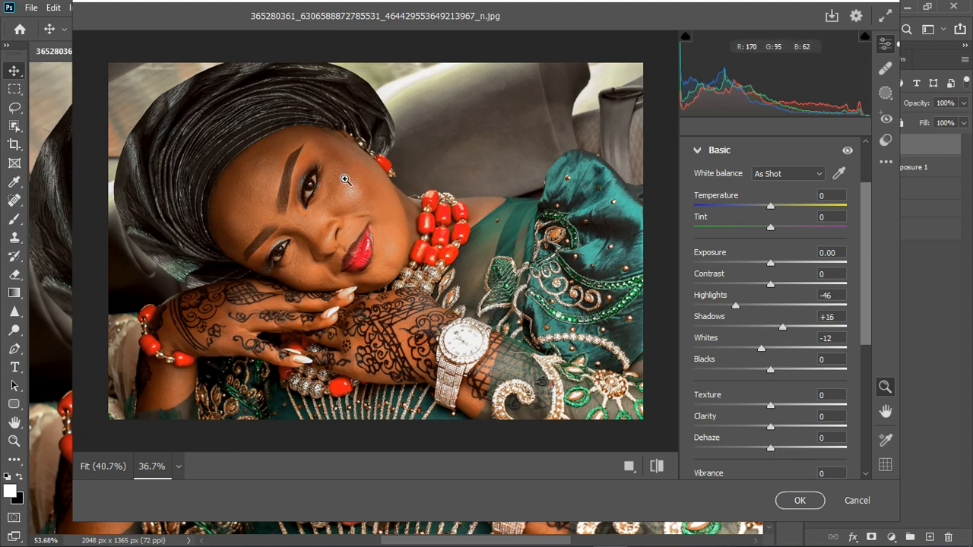
left_click_drag(783, 328, 788, 333)
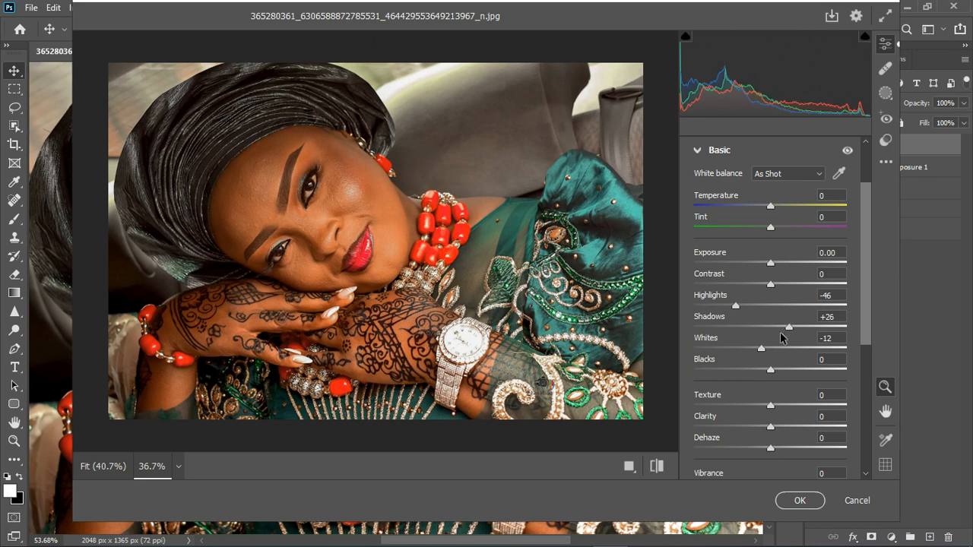
left_click_drag(780, 371, 790, 371)
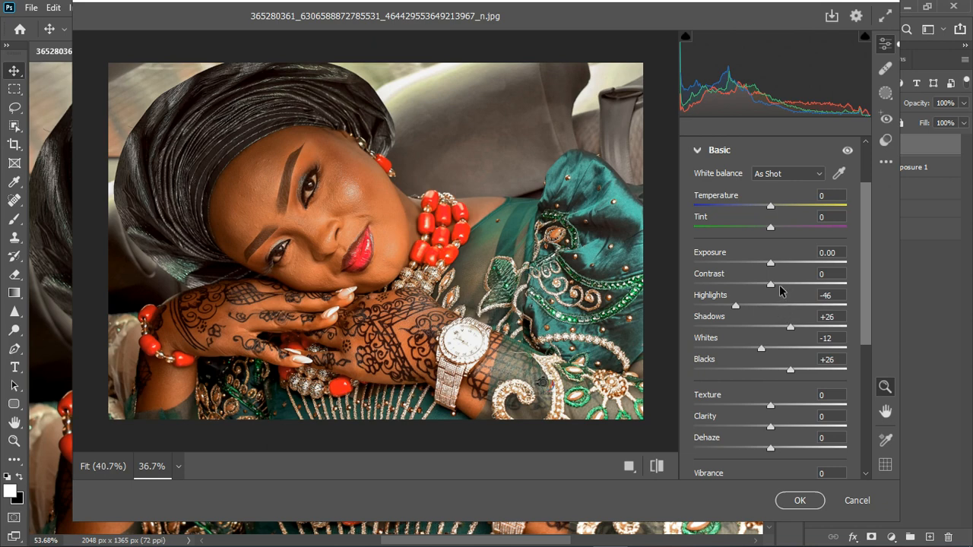
Sample white balance from the face skin, then set Temperature to -10 and Tint to -10
left_click(840, 175)
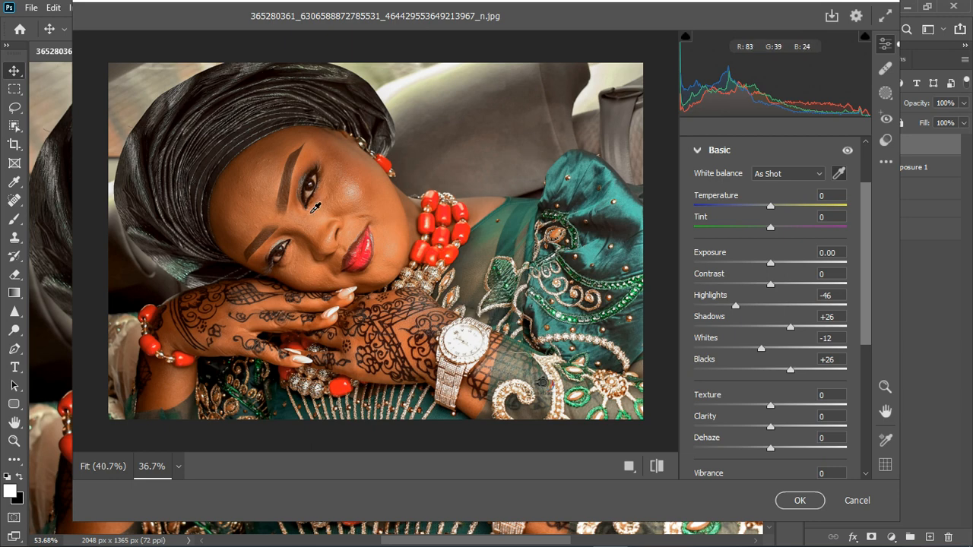
left_click(313, 200)
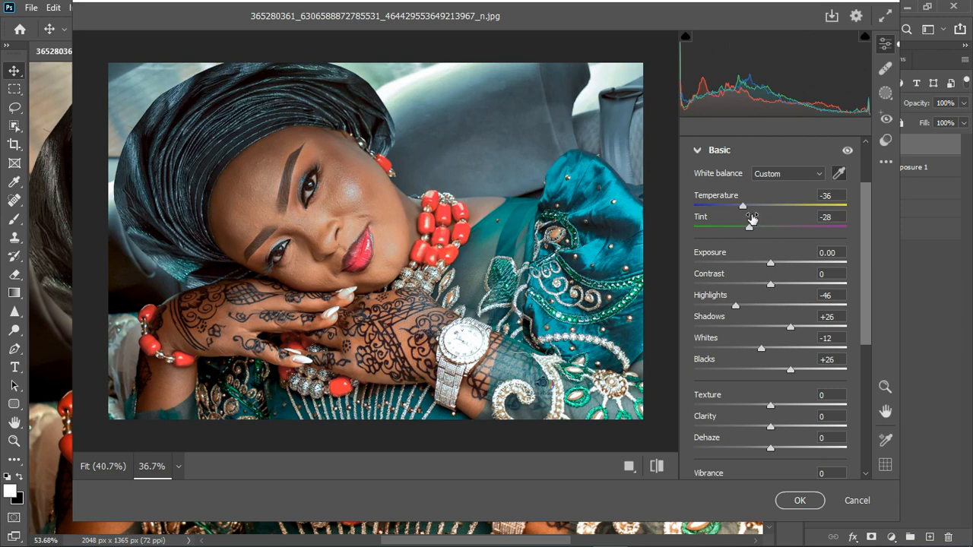
left_click_drag(743, 206, 761, 235)
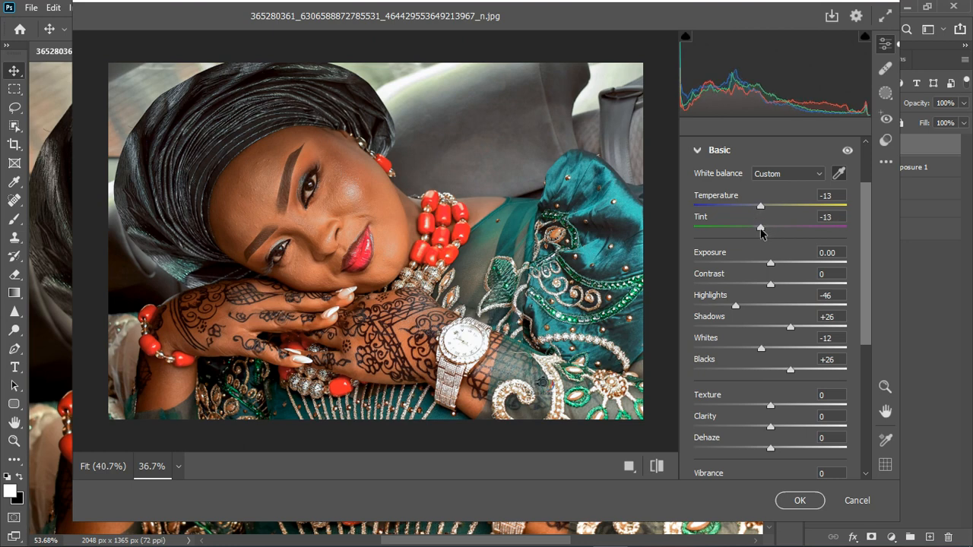
left_click(847, 151)
left_click(848, 150)
left_click_drag(762, 231, 767, 210)
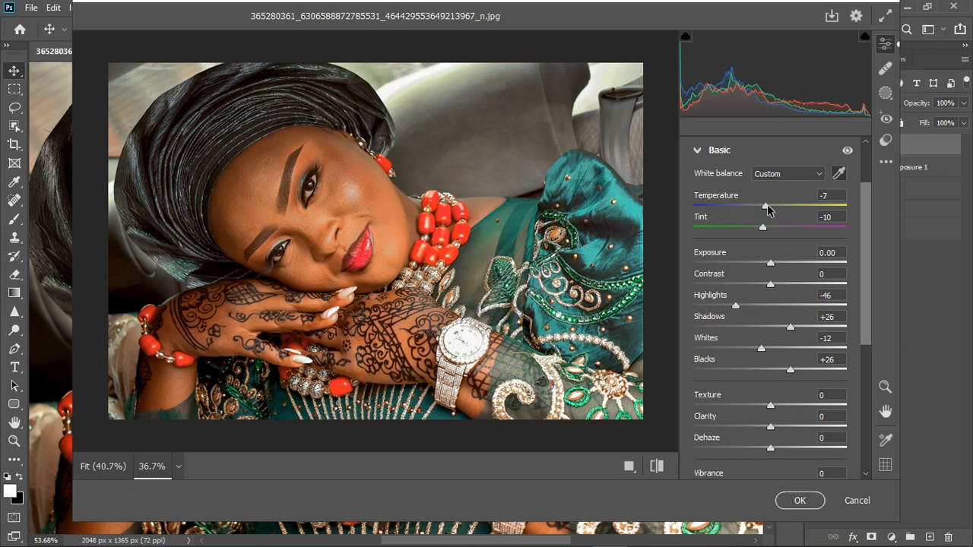
left_click(847, 150)
left_click(847, 150)
left_click_drag(767, 208, 766, 212)
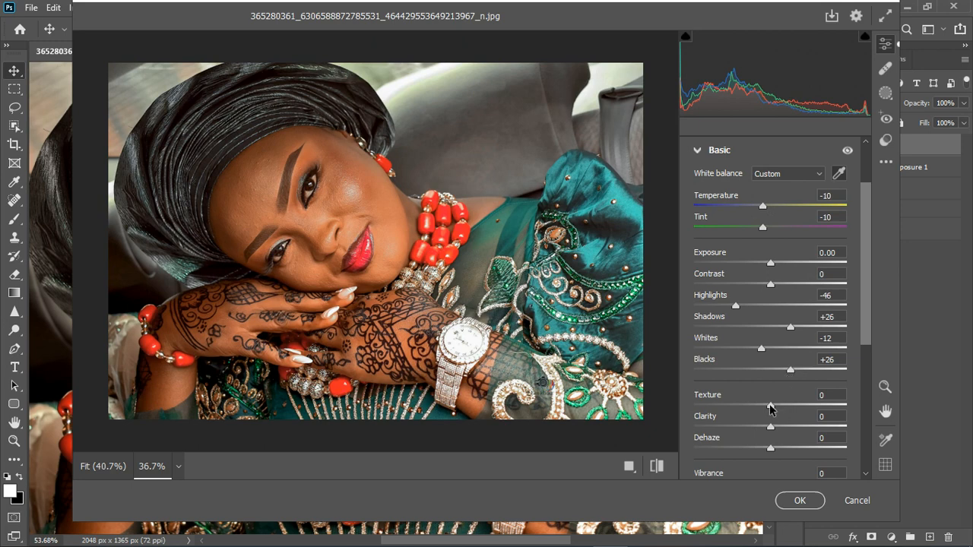
In Color Mixer hue, set Reds -14, Oranges +13, Yellows -22, Aquas -30, Blues -34 and Purples +17
left_click_drag(771, 405, 775, 406)
left_click(697, 152)
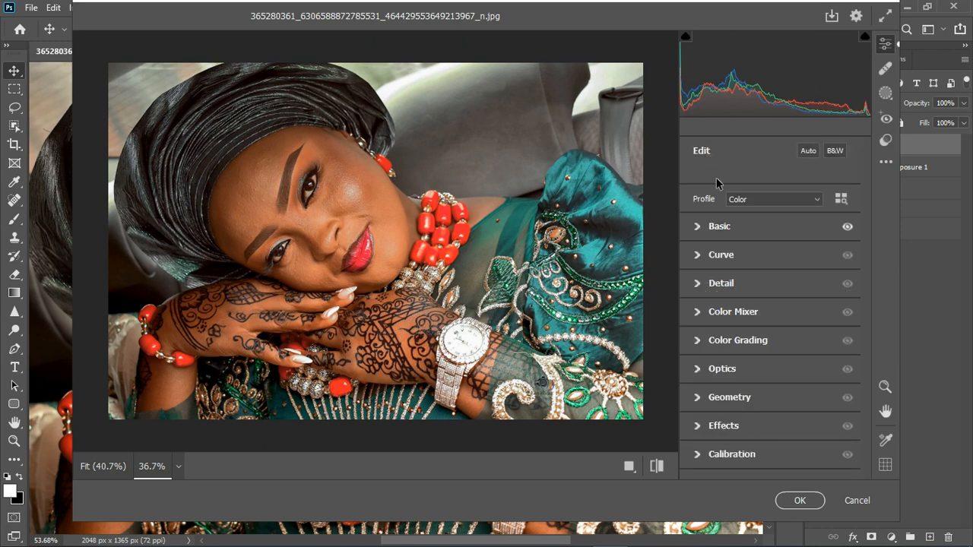
left_click(700, 321)
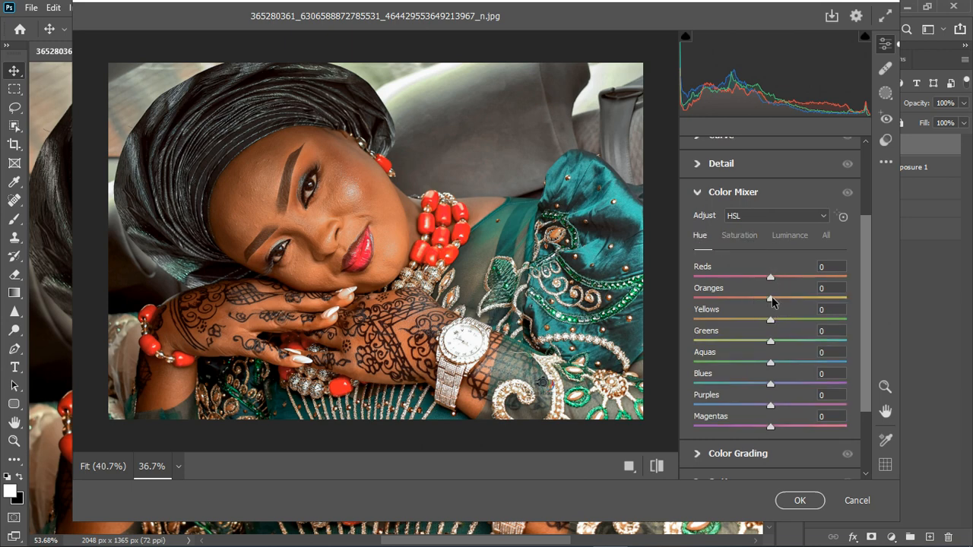
left_click_drag(770, 297, 760, 280)
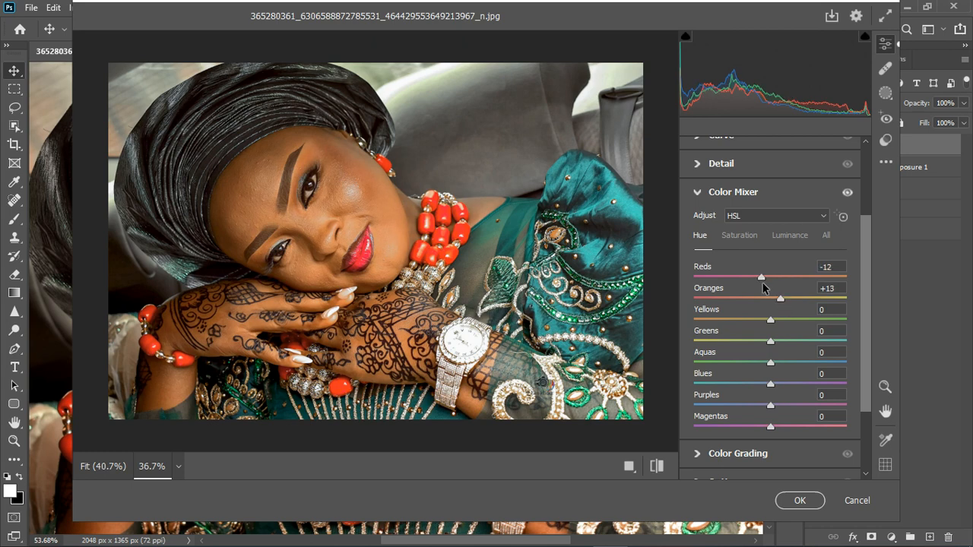
left_click_drag(769, 321, 753, 327)
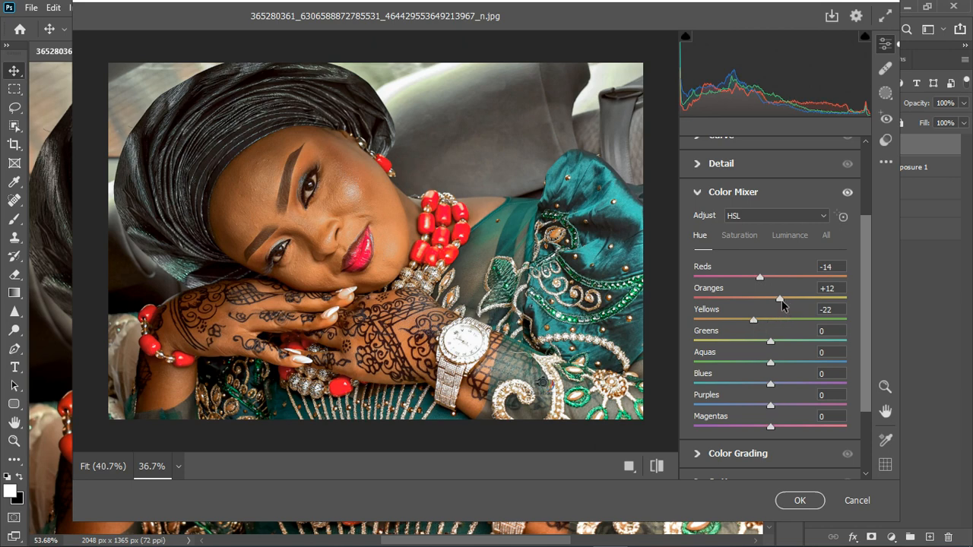
left_click_drag(781, 299, 782, 299)
left_click_drag(770, 362, 784, 409)
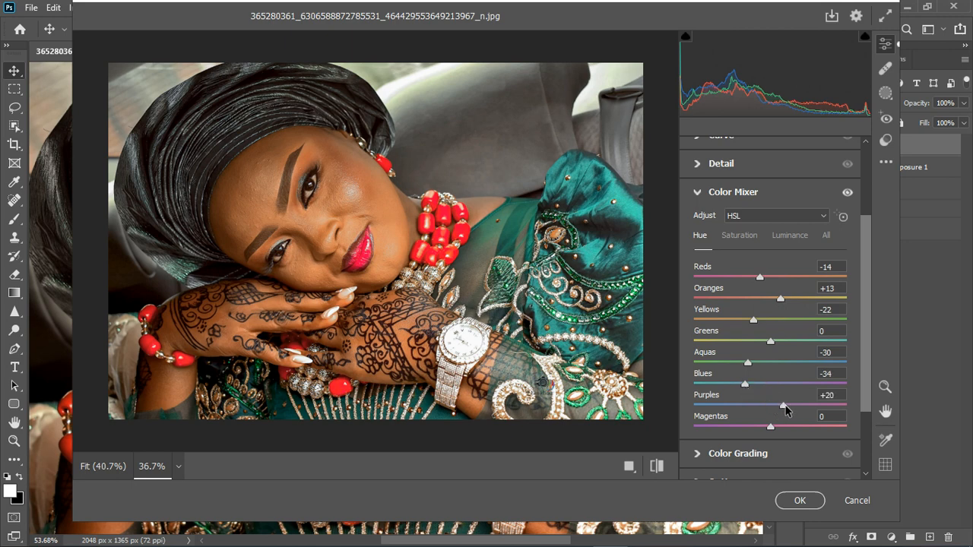
Set saturation of Oranges -10, Yellows -6, Greens +18, Aquas +14, Blues +8 and apply the filter
left_click(743, 248)
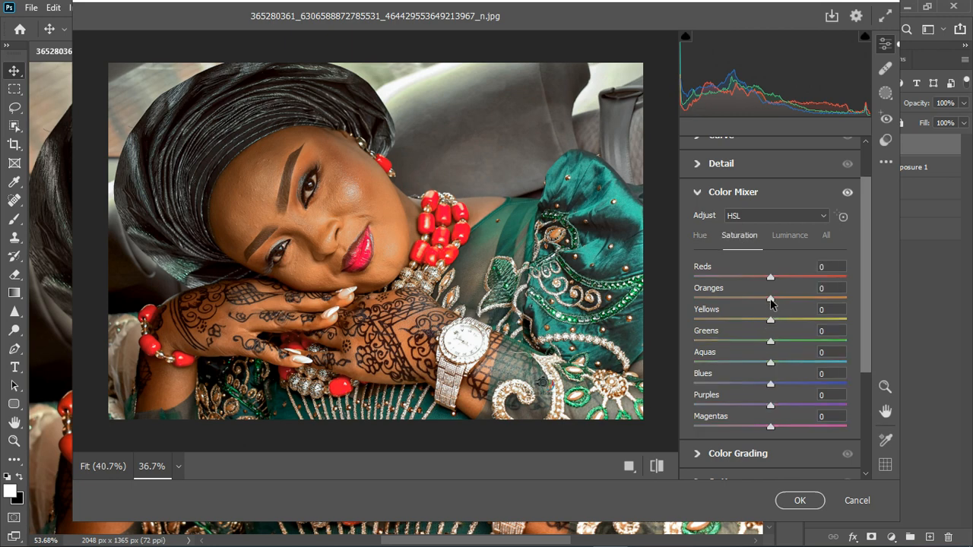
left_click(760, 302)
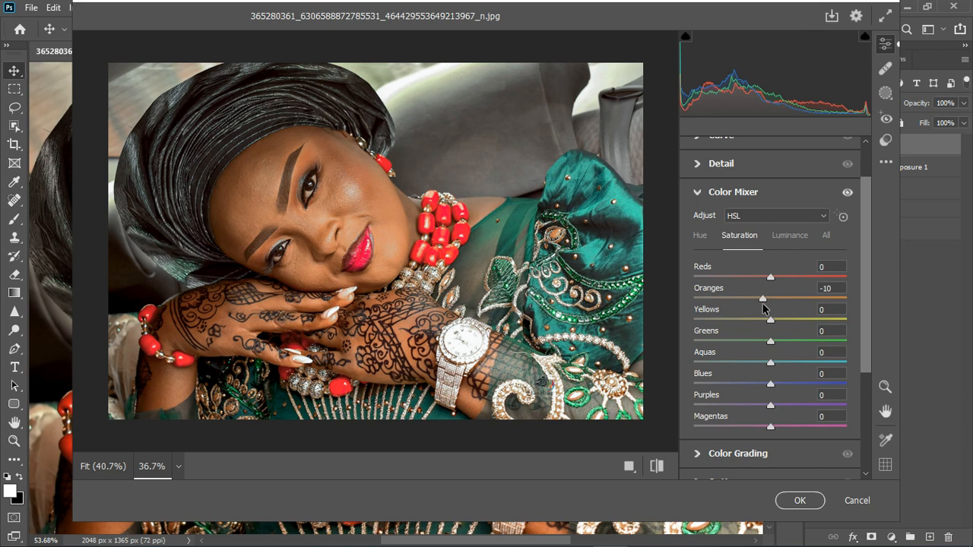
left_click_drag(769, 320, 766, 320)
left_click_drag(777, 342, 781, 388)
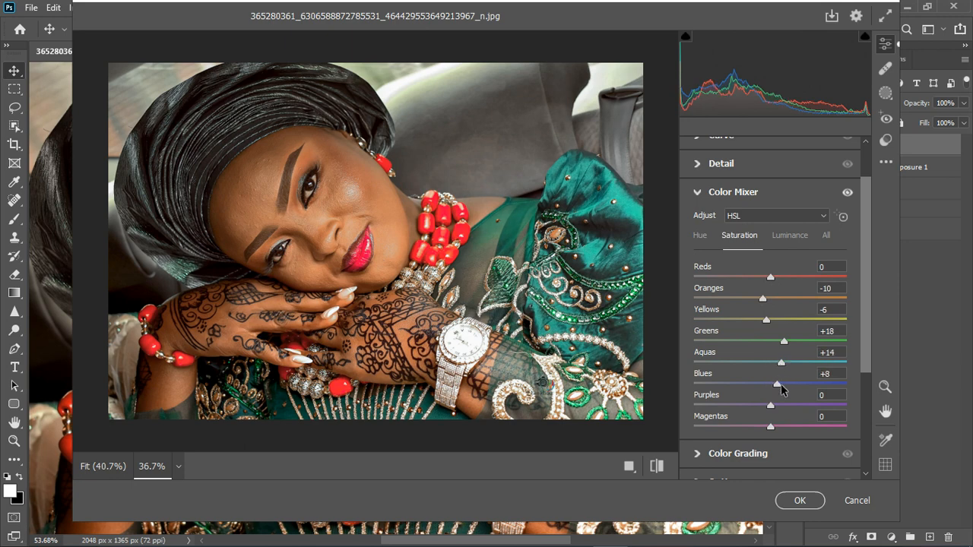
left_click(697, 193)
left_click(794, 498)
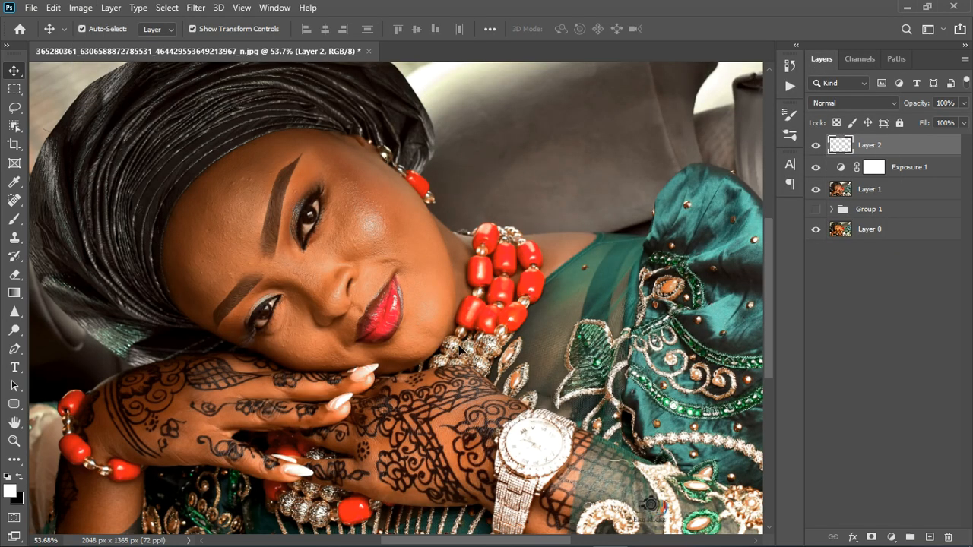
Hide the Exposure 1 and Layer 1 layers and toggle Layer 2's visibility to compare
scroll(427, 322, "down", 2)
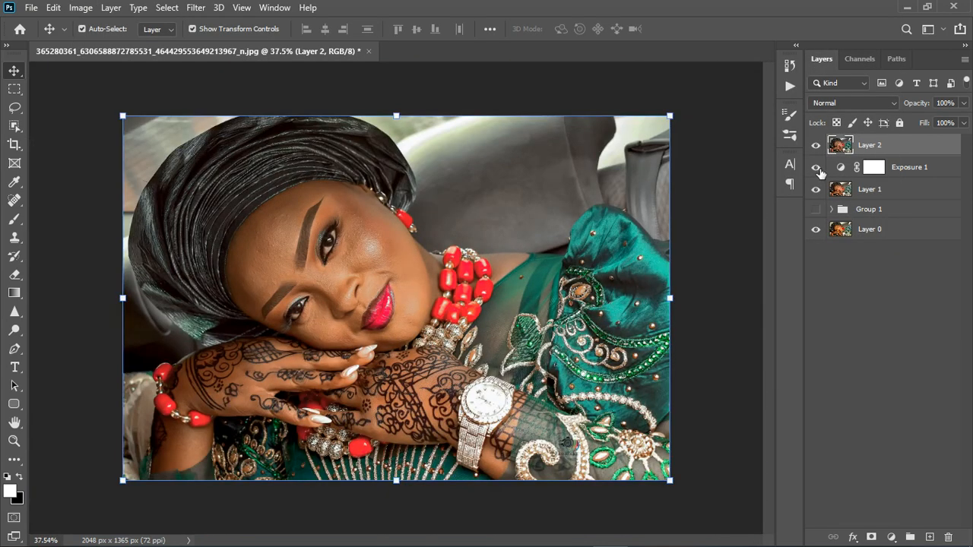
left_click(817, 169)
left_click(819, 190)
left_click(818, 146)
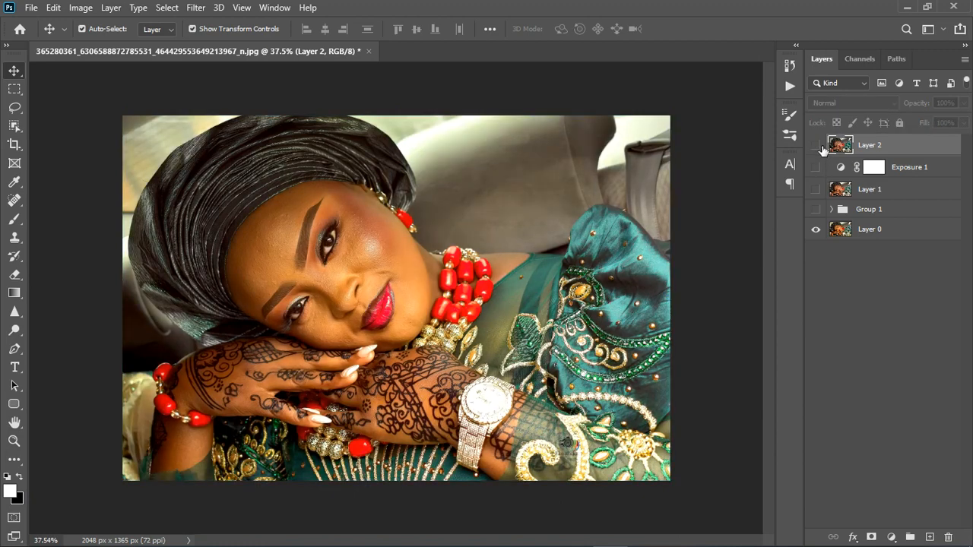
left_click(817, 146)
Zoom in to examine the skin texture on the face
scroll(307, 282, "up", 2)
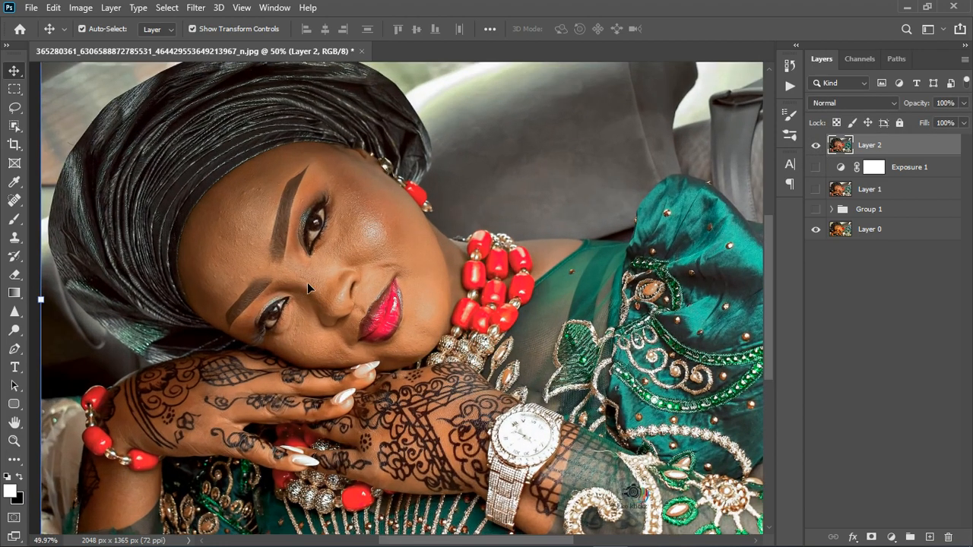
scroll(312, 262, "up", 3)
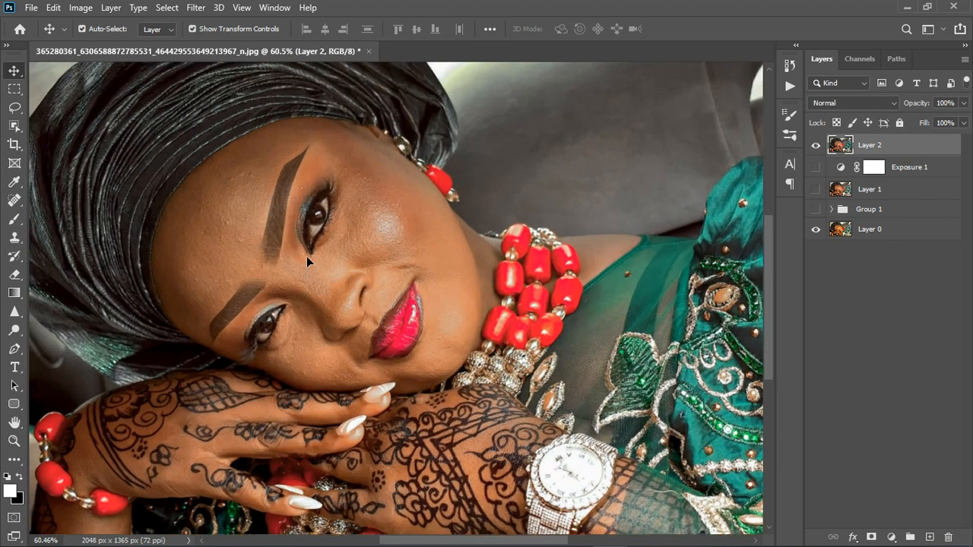
scroll(324, 295, "down", 3)
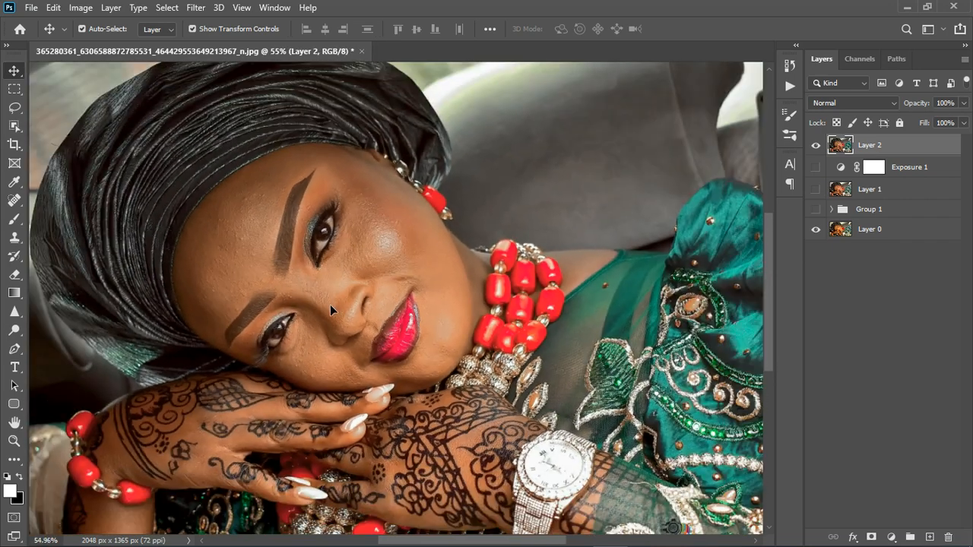
scroll(334, 298, "up", 4)
scroll(273, 266, "up", 2)
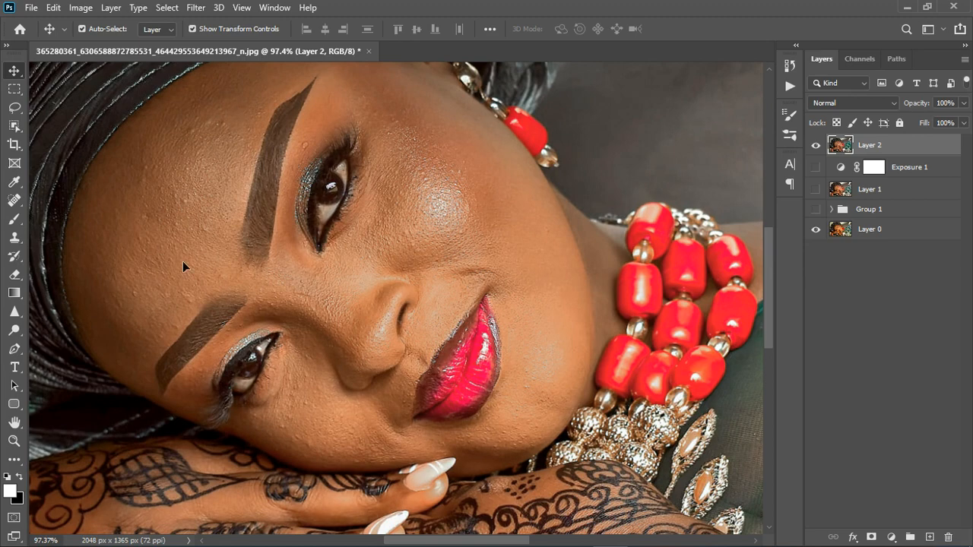
scroll(185, 175, "up", 2)
scroll(220, 133, "up", 1)
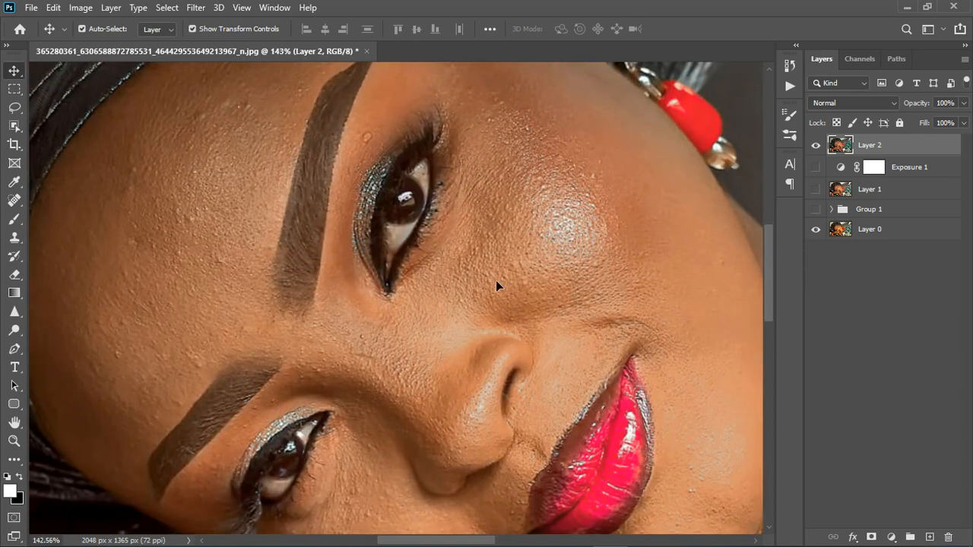
scroll(496, 286, "down", 10)
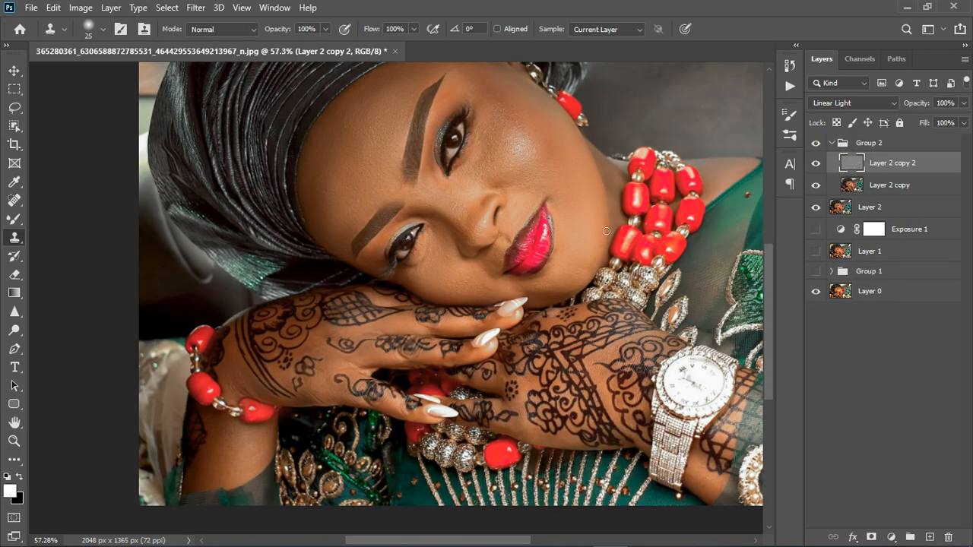
Select Group 2 and collapse it in the layers list
scroll(441, 286, "down", 4)
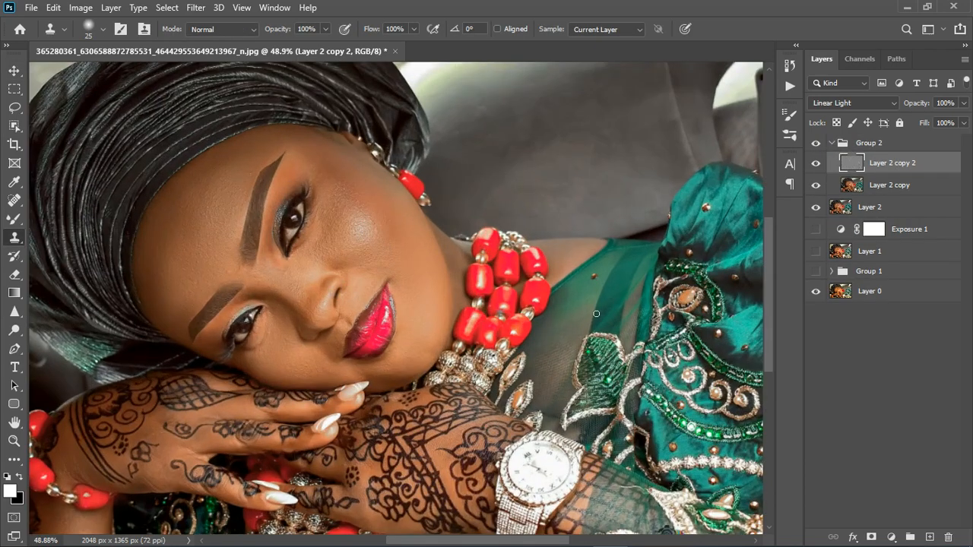
scroll(194, 282, "up", 6)
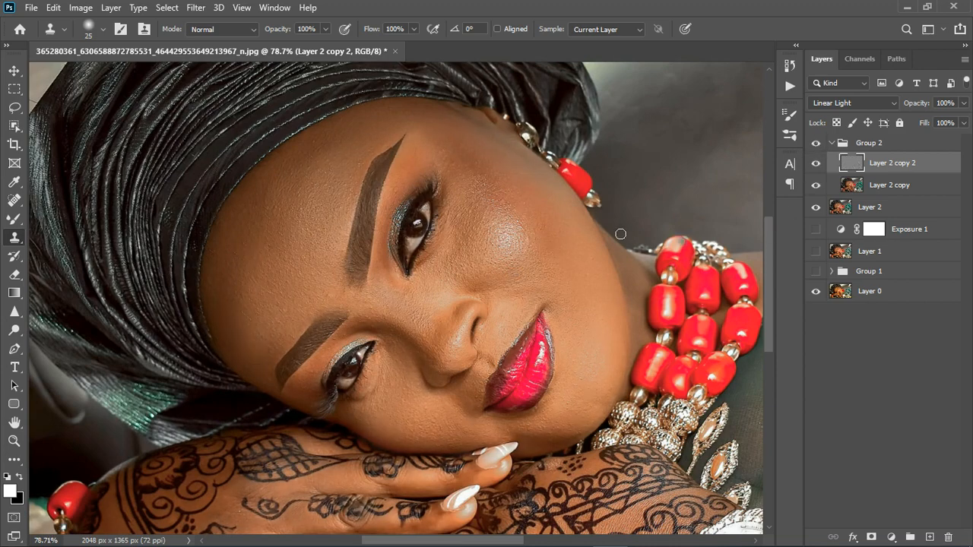
scroll(630, 228, "down", 2)
left_click(878, 145)
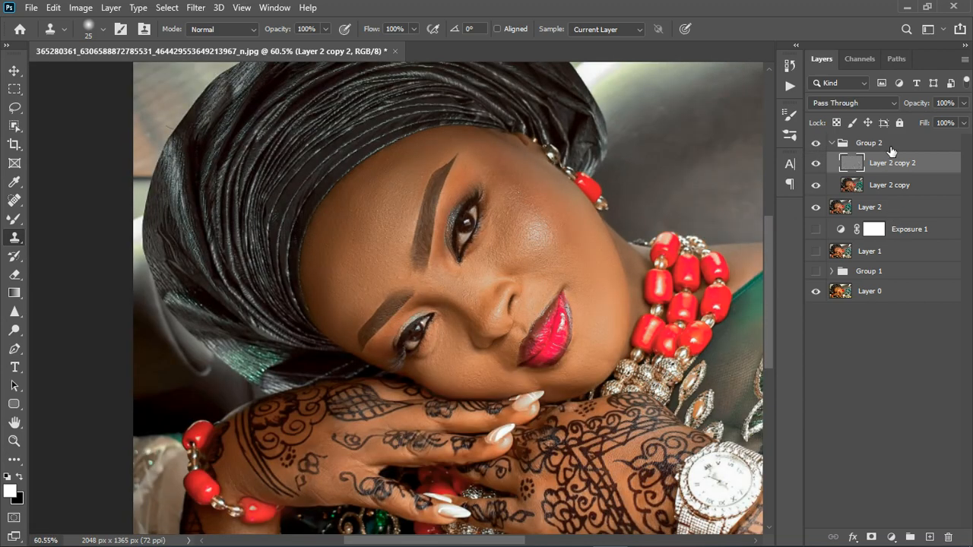
left_click(832, 144)
scroll(462, 284, "down", 1)
scroll(463, 285, "down", 1)
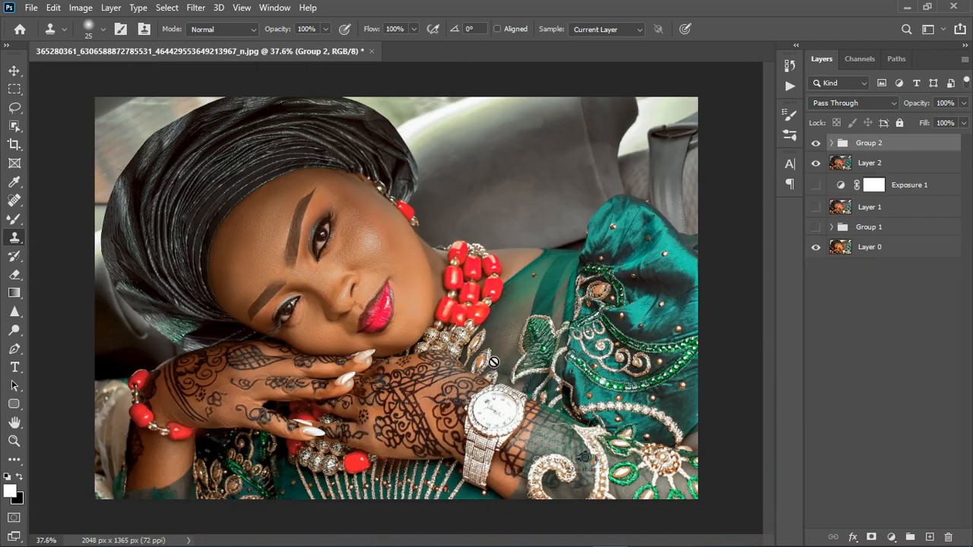
scroll(327, 259, "up", 2)
scroll(316, 253, "up", 2)
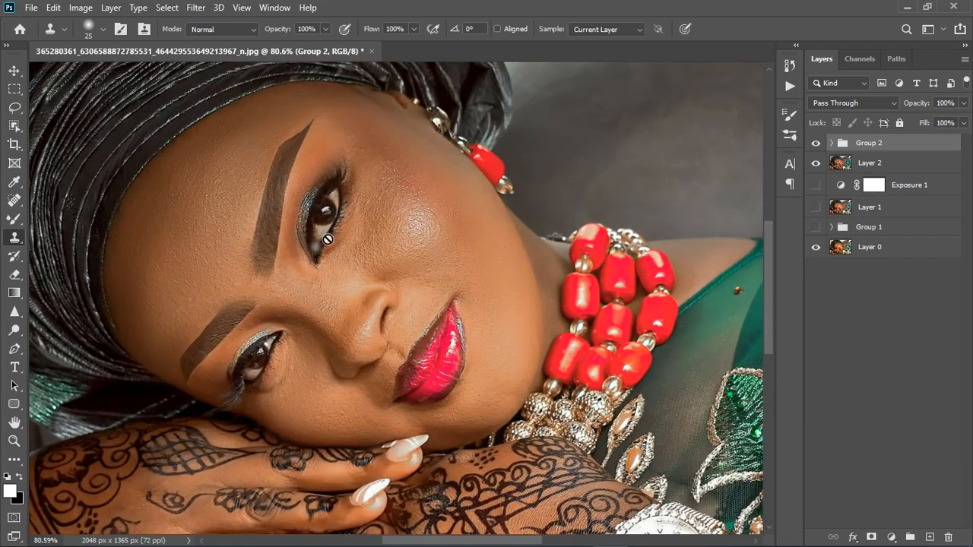
Add a Photo Filter adjustment layer set to Cooling Filter (82) and close its properties
left_click(892, 537)
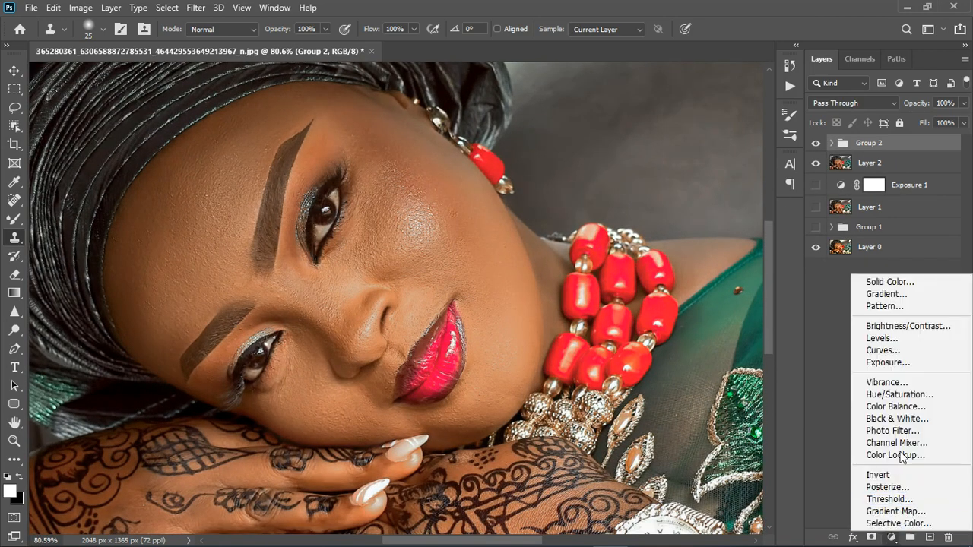
left_click(904, 436)
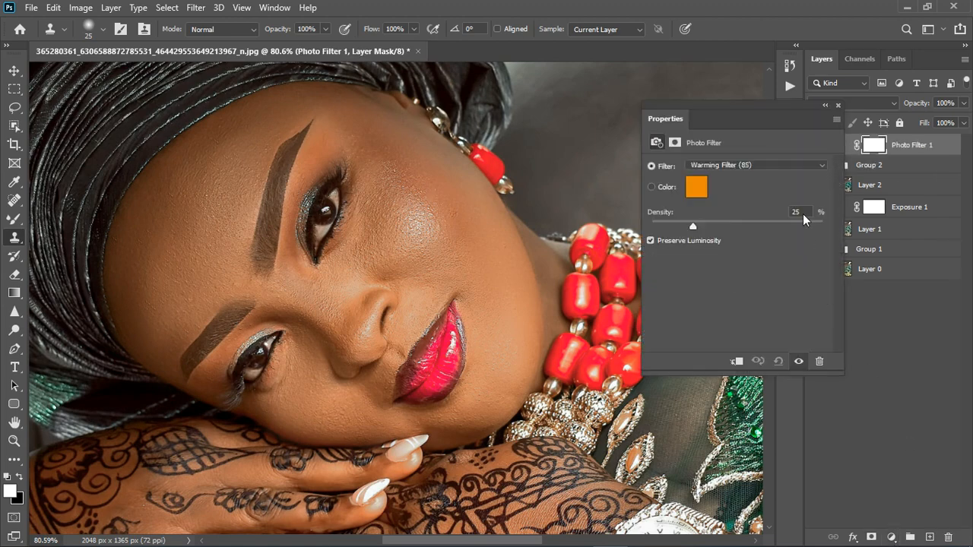
left_click(772, 166)
left_click(751, 228)
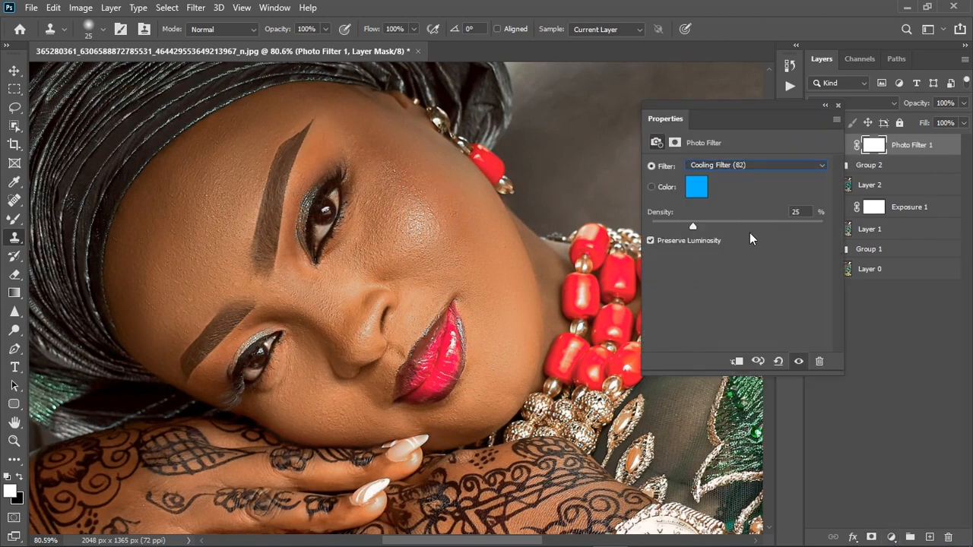
left_click(837, 105)
scroll(560, 270, "down", 2)
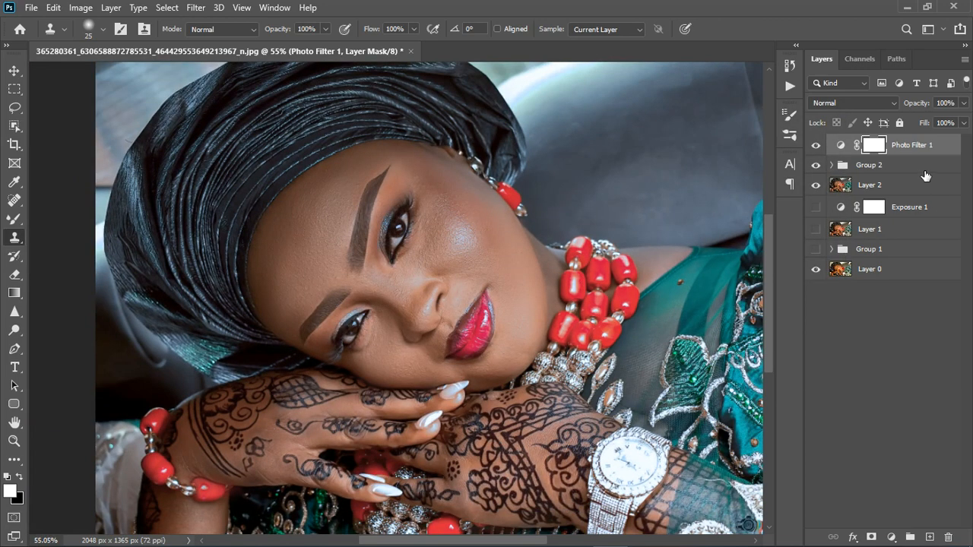
Add a Black & White adjustment layer with default settings and close its properties
left_click(892, 537)
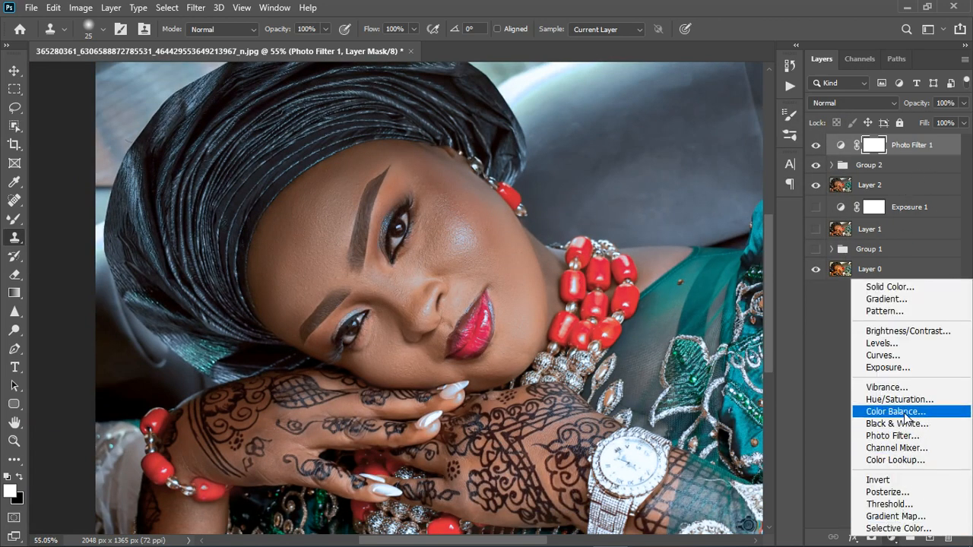
left_click(896, 423)
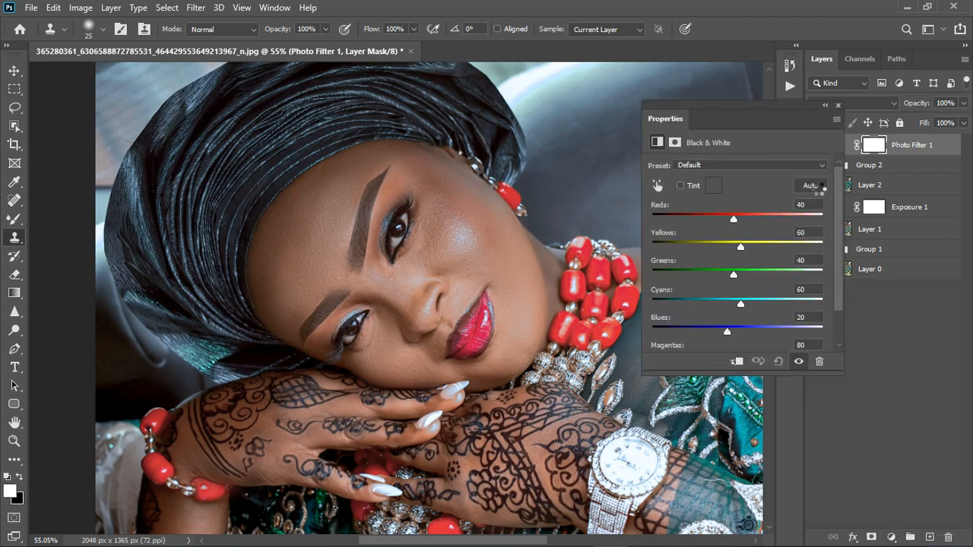
left_click(836, 106)
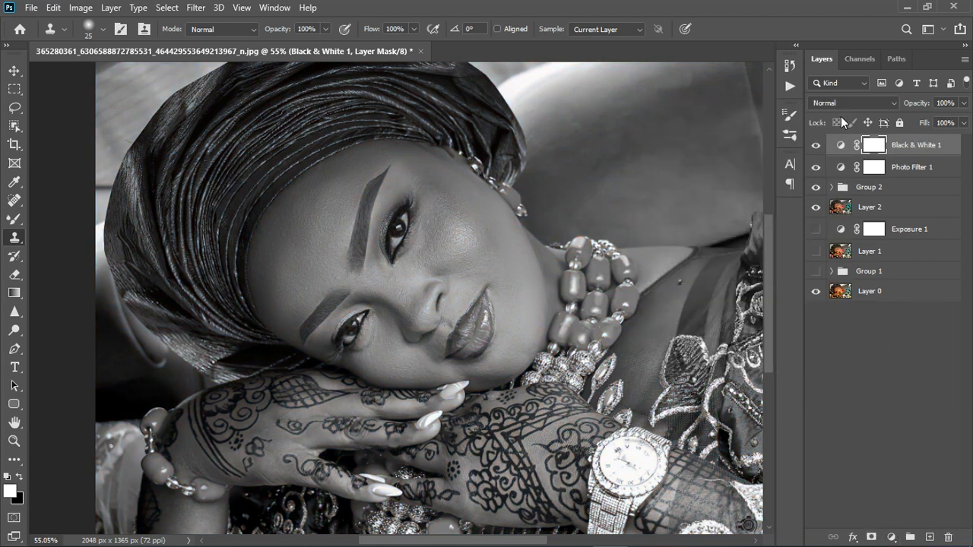
Group the Black & White 1 and Photo Filter 1 layers into Group 3 and expand it
left_click(924, 173, "shift")
left_click(910, 537)
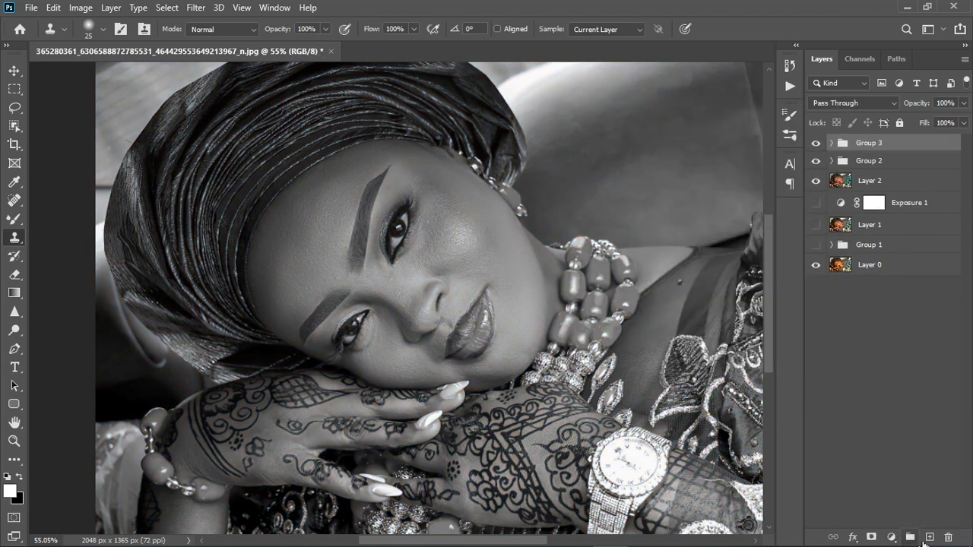
left_click(833, 144)
left_click(913, 167)
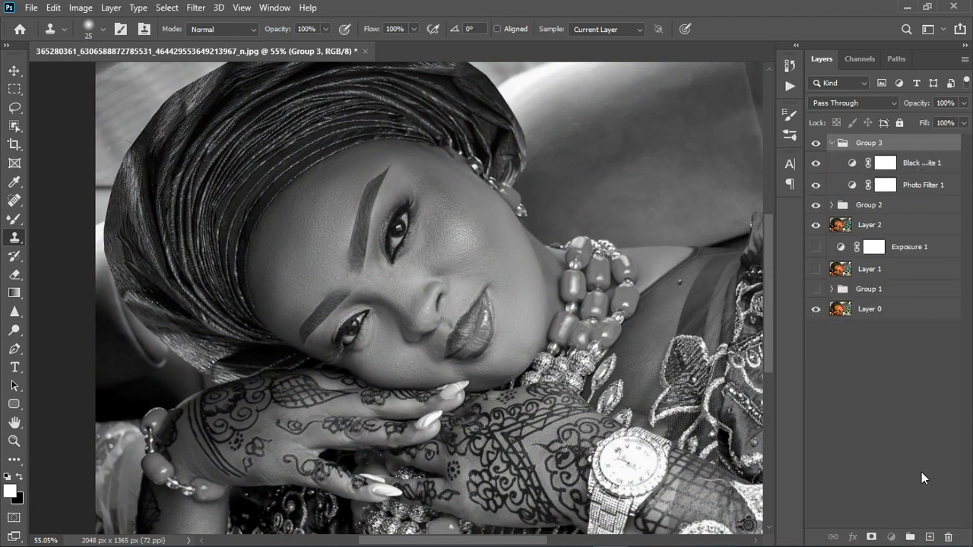
Add a white Solid Color fill layer inside Group 3 and hide it
left_click(892, 537)
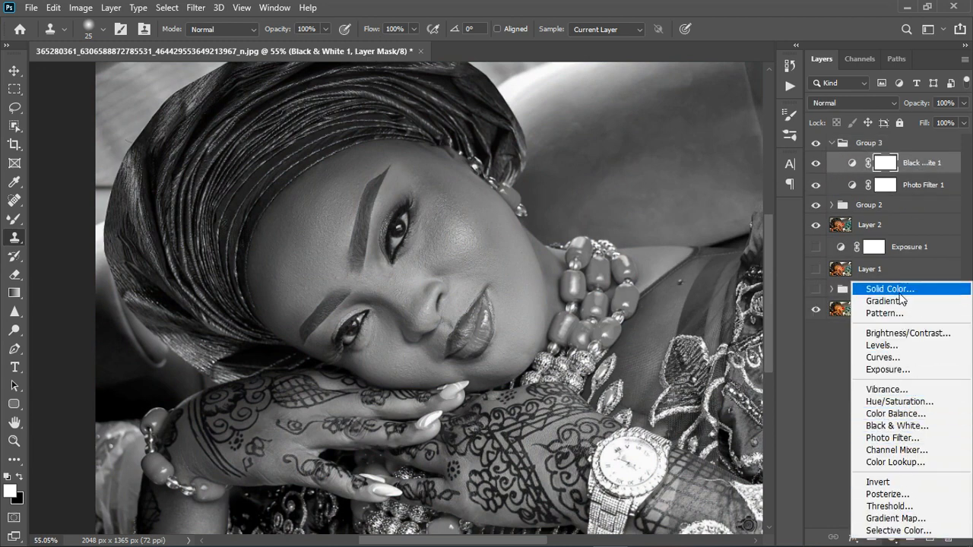
key("Escape")
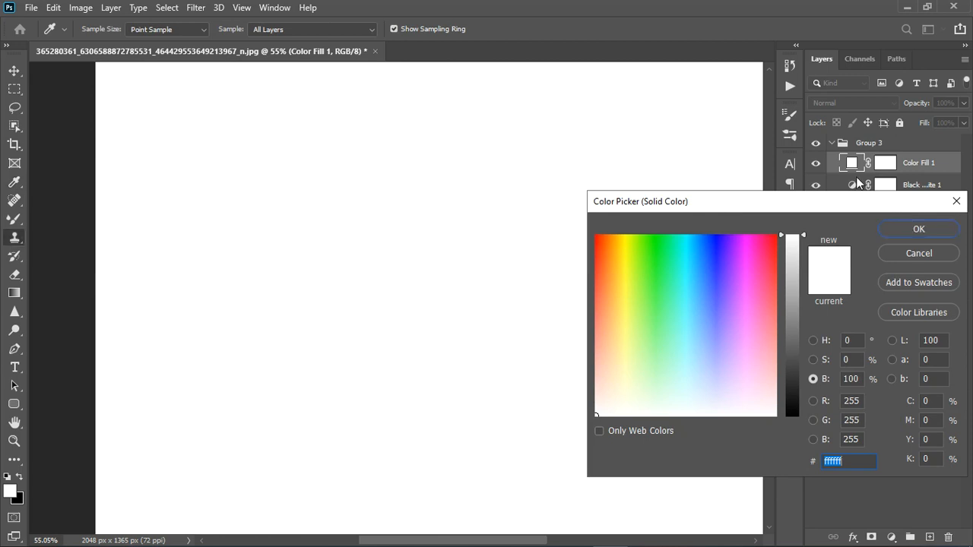
left_click(912, 226)
left_click(817, 165)
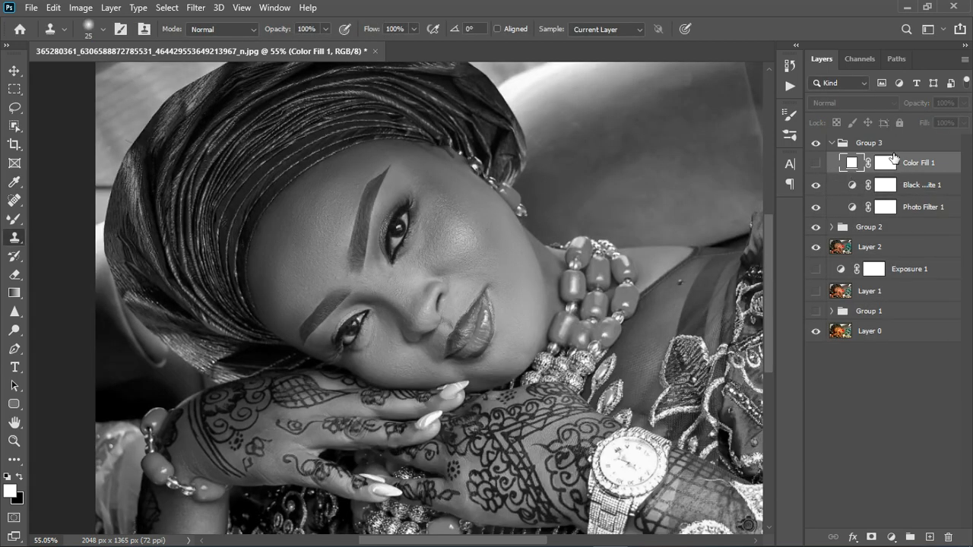
Add a layer mask to Group 3 and invert it to black
left_click(896, 152)
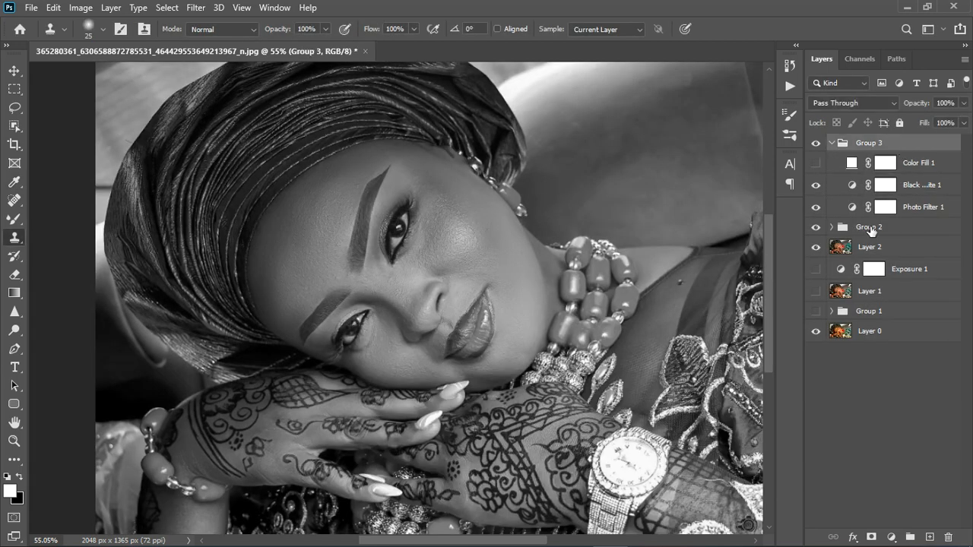
left_click(872, 536)
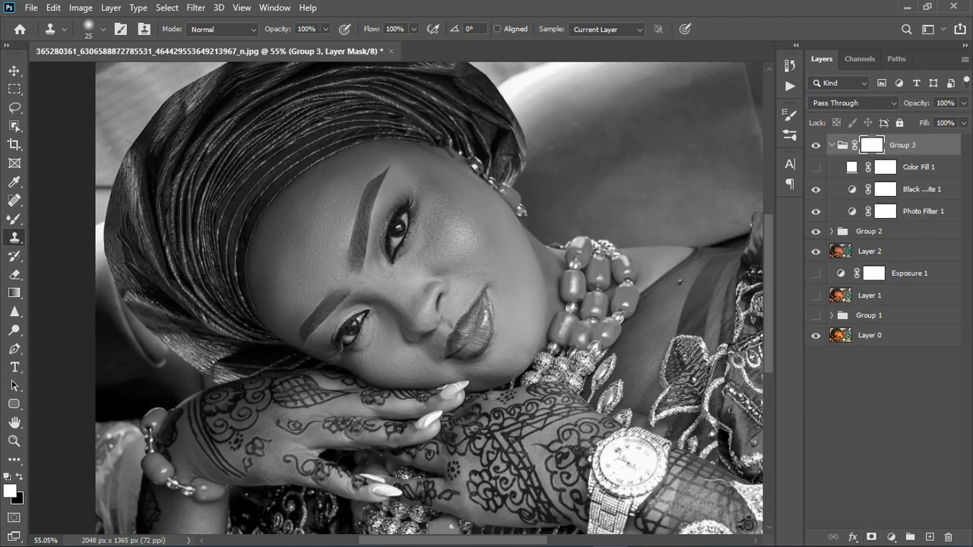
key("ctrl+i")
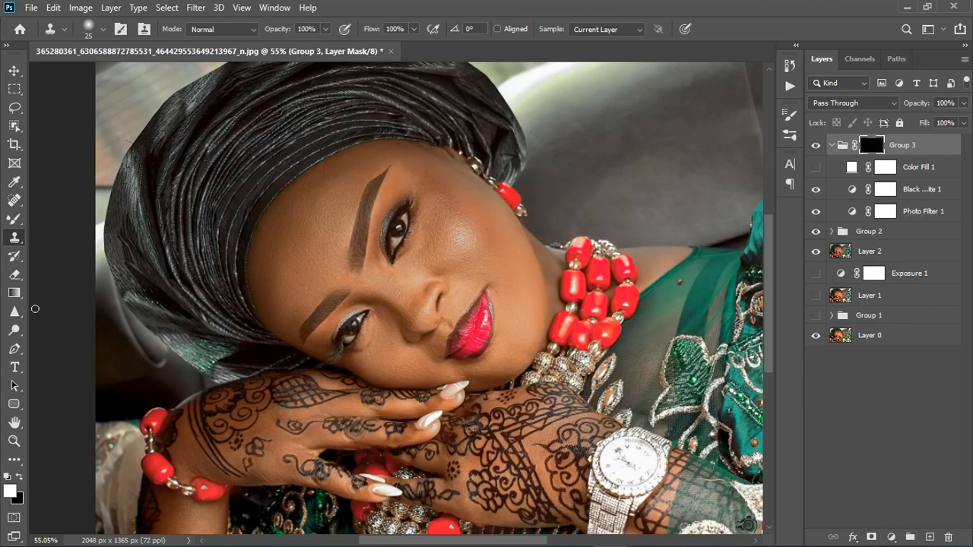
Select the Brush tool with white as the foreground color
left_click_drag(13, 219, 83, 262)
key("shift+b")
scroll(384, 245, "up", 6)
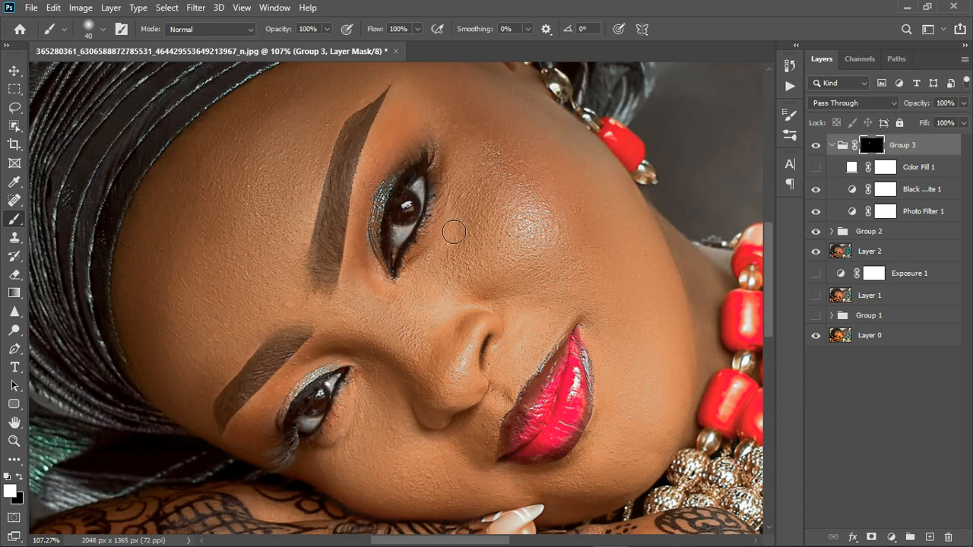
key("x")
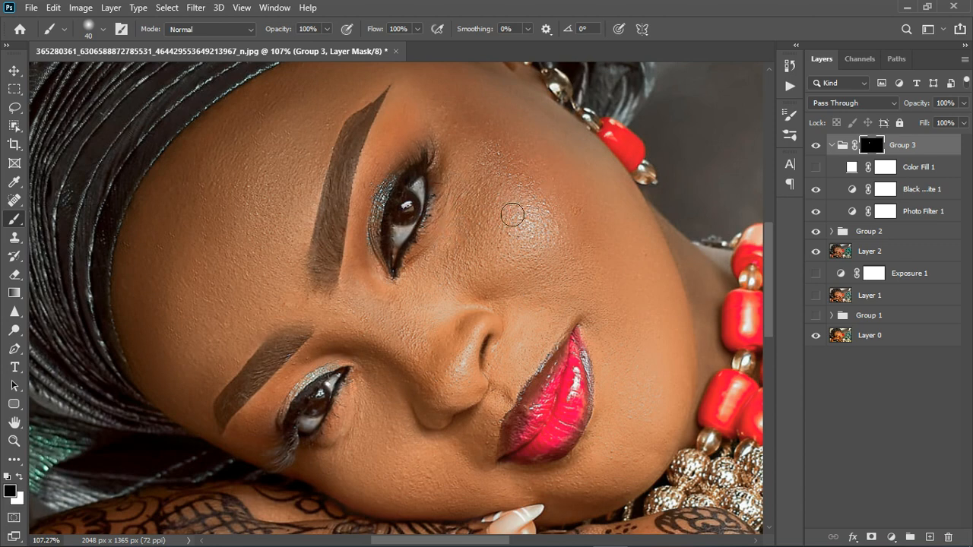
key("x")
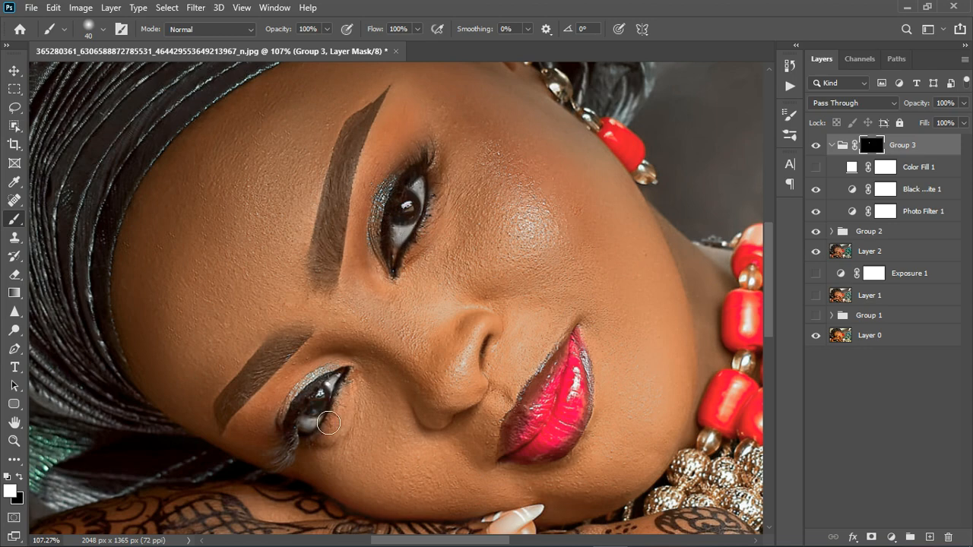
scroll(489, 241, "down", 2)
scroll(489, 242, "down", 6)
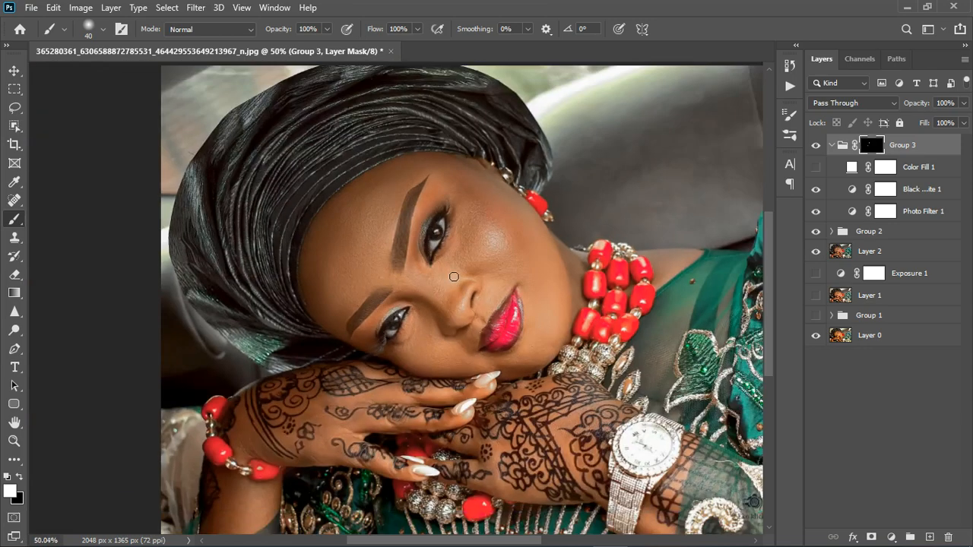
scroll(339, 348, "up", 3)
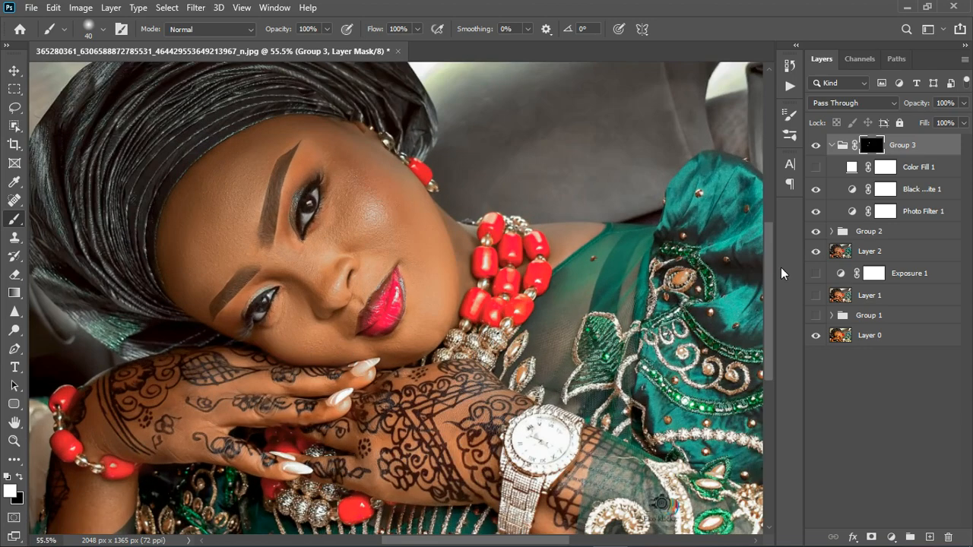
left_click(815, 167)
double_click(852, 167)
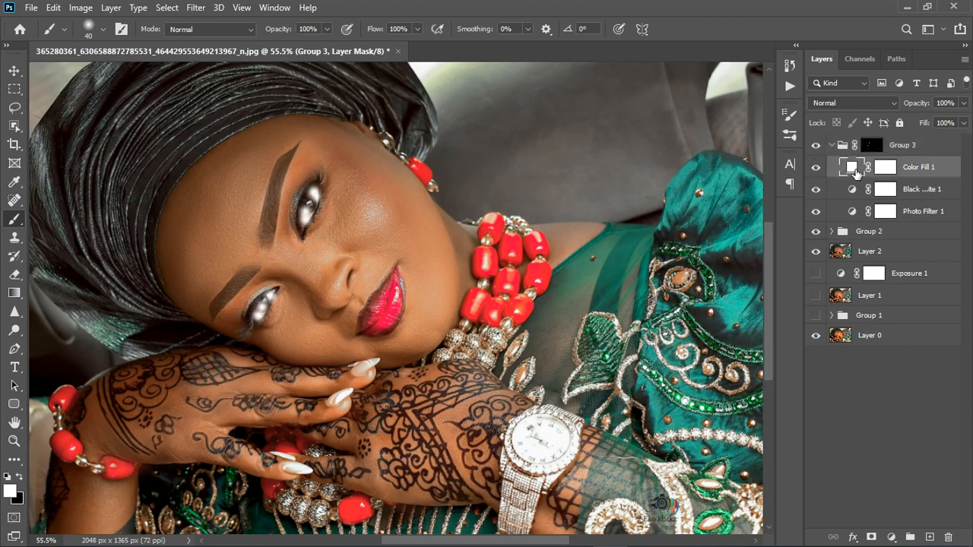
left_click(902, 236)
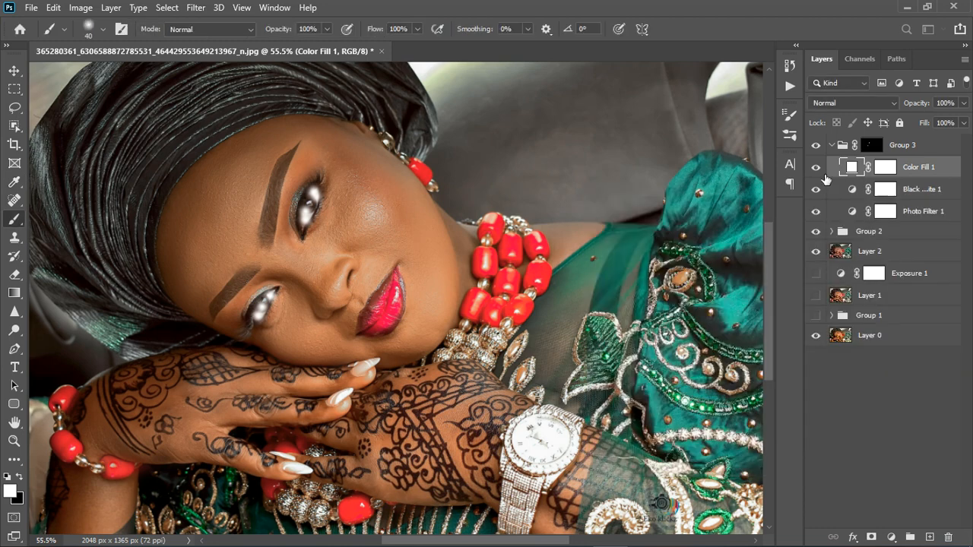
left_click(816, 167)
Set Color Fill 1's color to #9e9994 by sampling a gray from the eye area
double_click(852, 167)
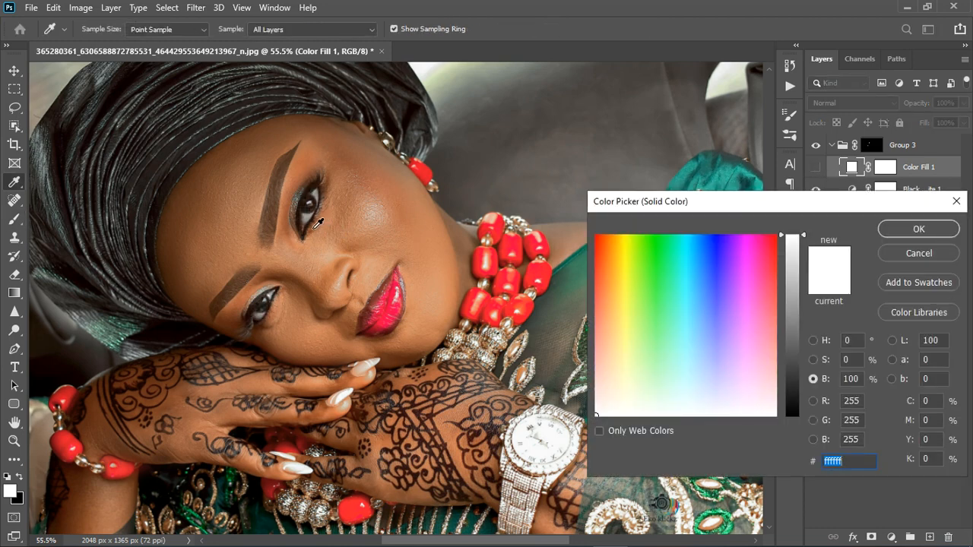
left_click(317, 224)
left_click(918, 228)
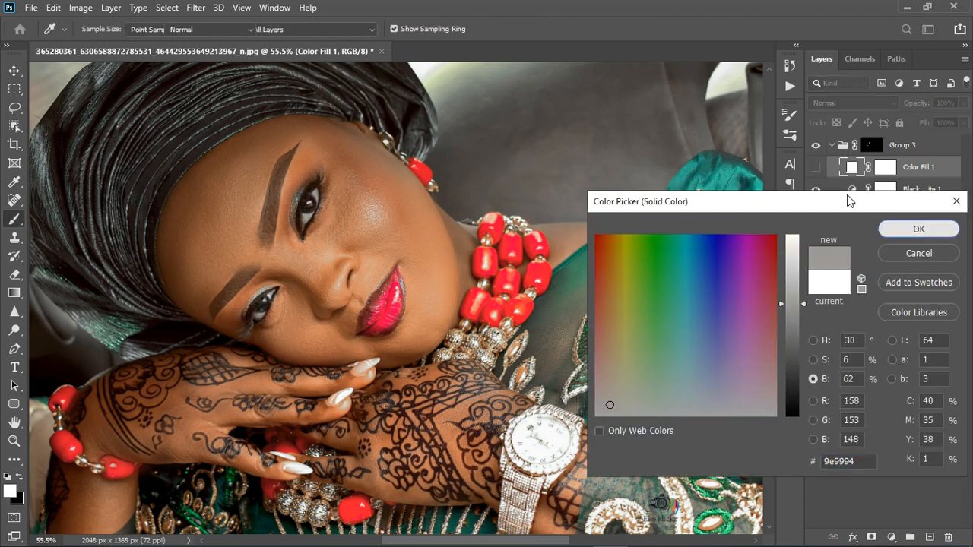
Show Color Fill 1 and set its blend mode to Divide
left_click(816, 167)
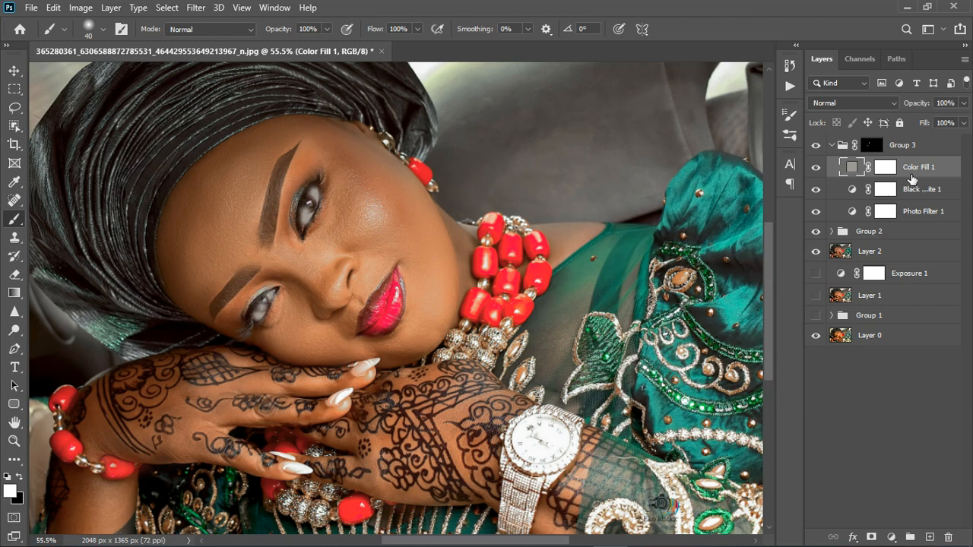
left_click(867, 102)
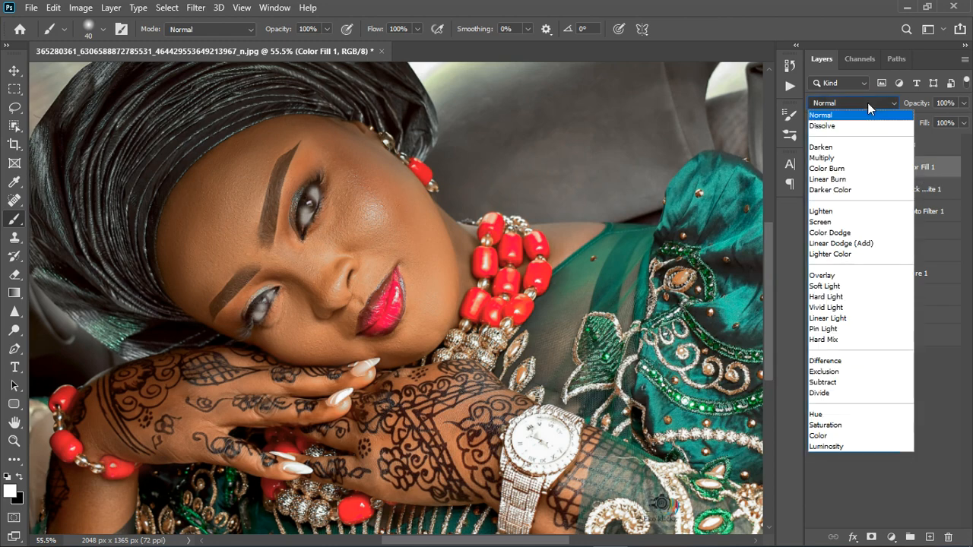
left_click(837, 392)
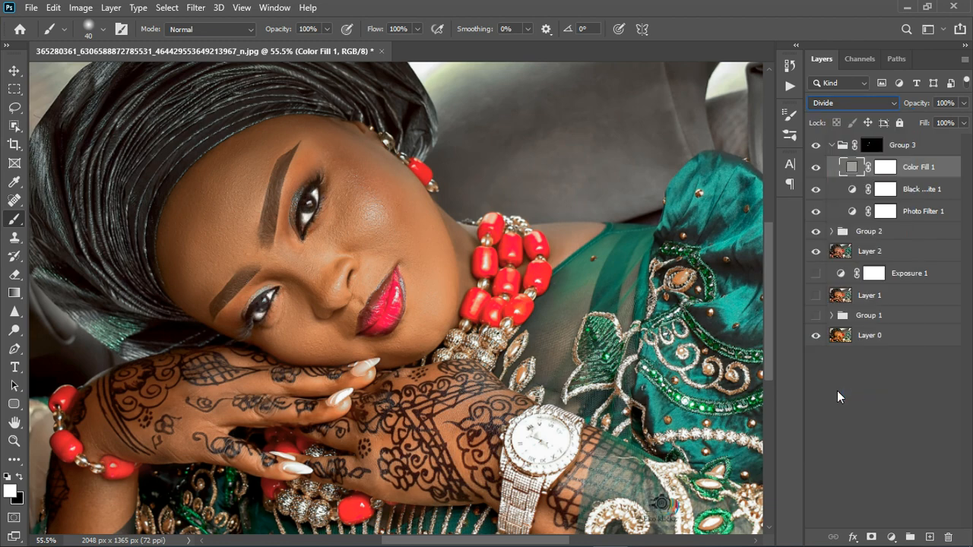
Raise the brightness of Color Fill 1's color slightly in the color picker
double_click(853, 168)
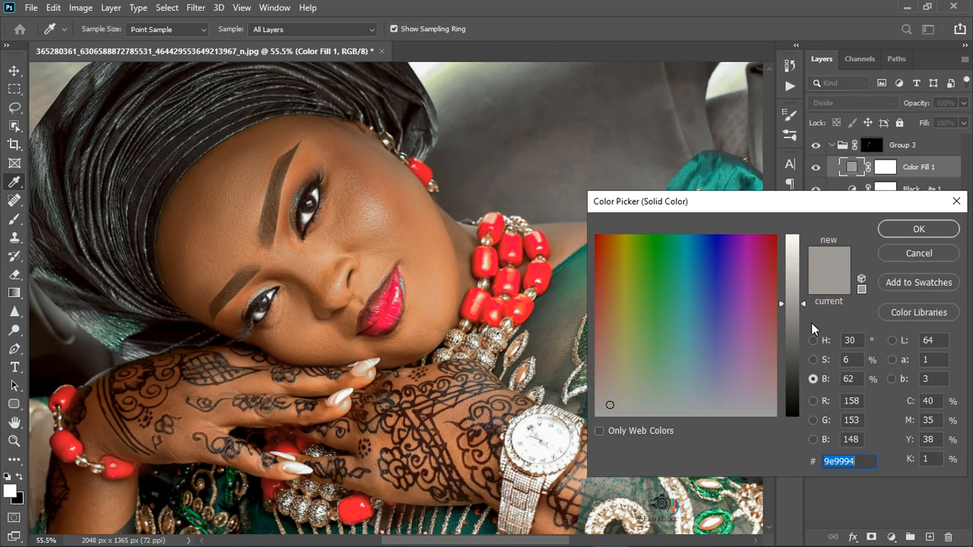
left_click(814, 380)
mouse_move(804, 279)
left_mouse_down()
mouse_move(807, 255)
mouse_move(804, 264)
left_mouse_up()
left_click(918, 228)
Switch back to the Brush tool
key("b")
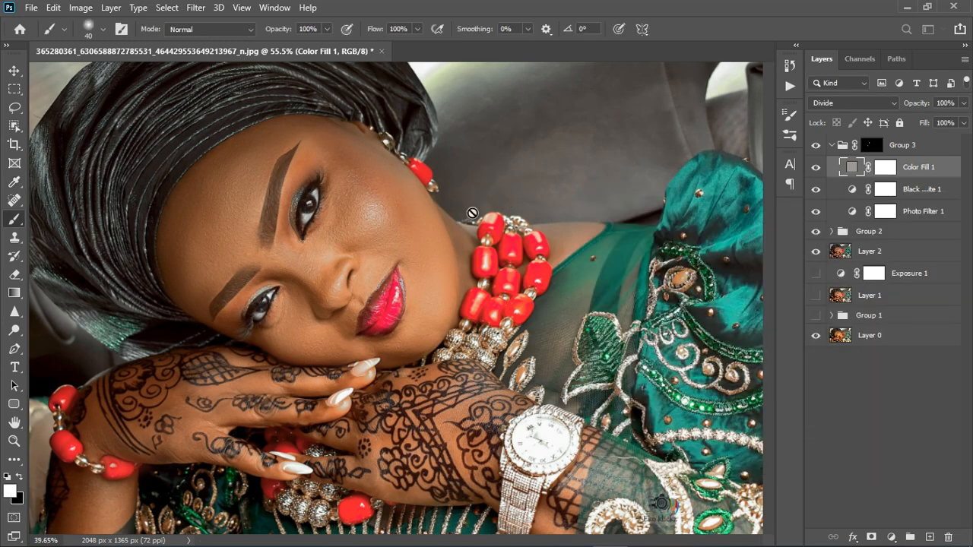
scroll(462, 254, "down", 3)
scroll(388, 275, "up", 1)
scroll(387, 275, "up", 1)
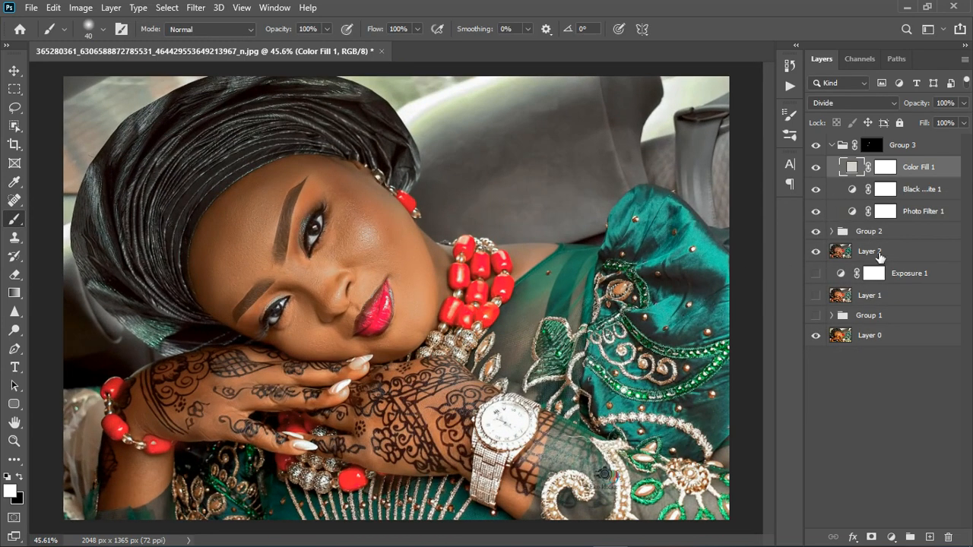
left_click(963, 102)
left_click_drag(964, 123, 954, 126)
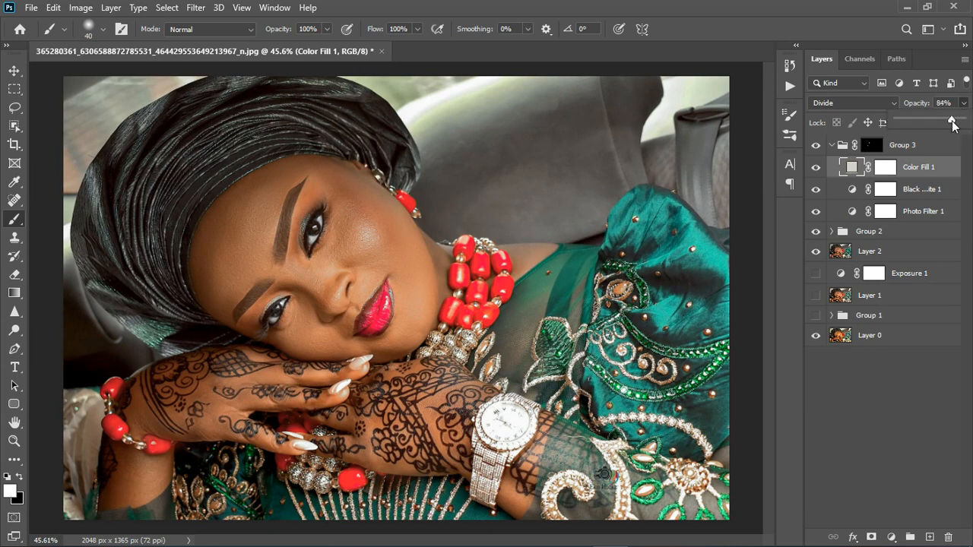
left_click_drag(953, 125, 970, 126)
Set Group 3's opacity to 74%
left_click(942, 148)
left_click(963, 103)
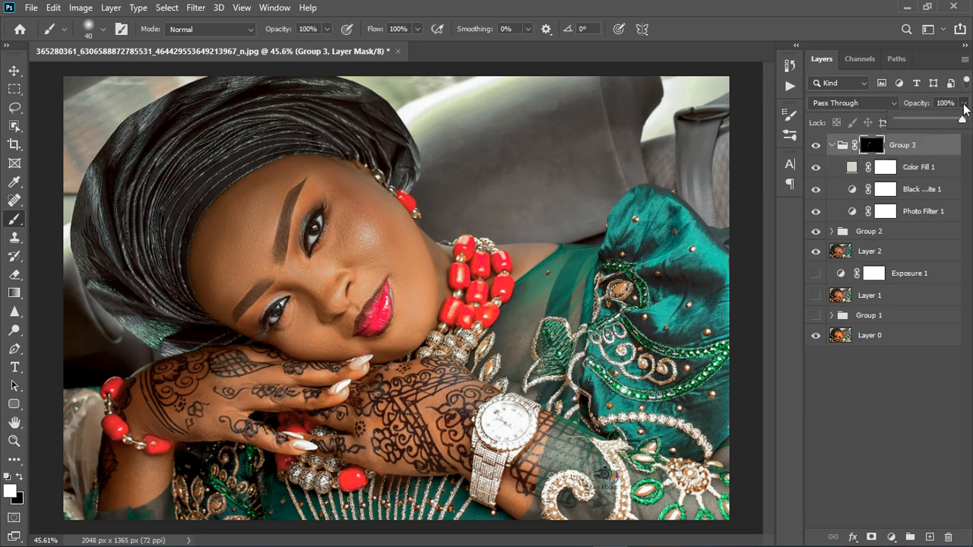
mouse_move(962, 124)
left_mouse_down()
mouse_move(945, 134)
mouse_move(955, 132)
left_mouse_up()
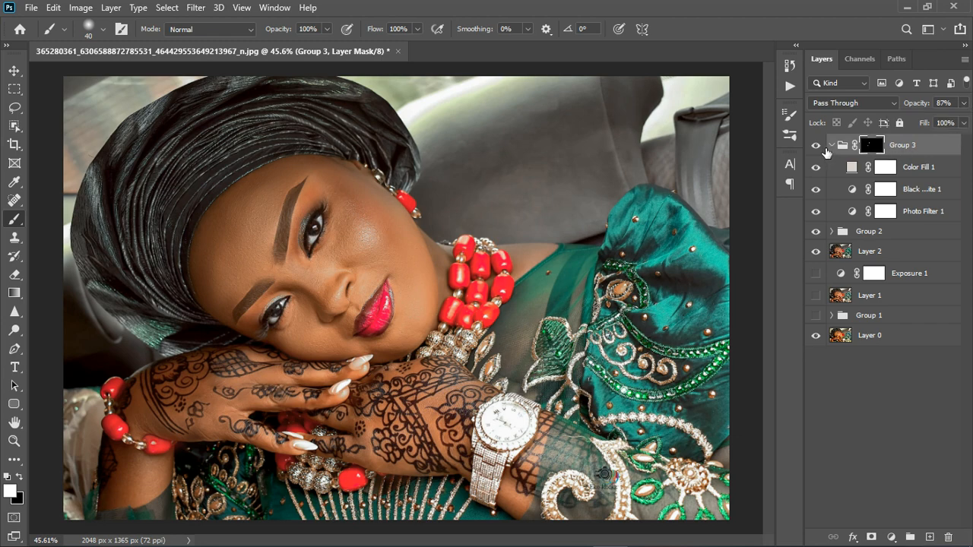
left_click(819, 146)
left_click(816, 145)
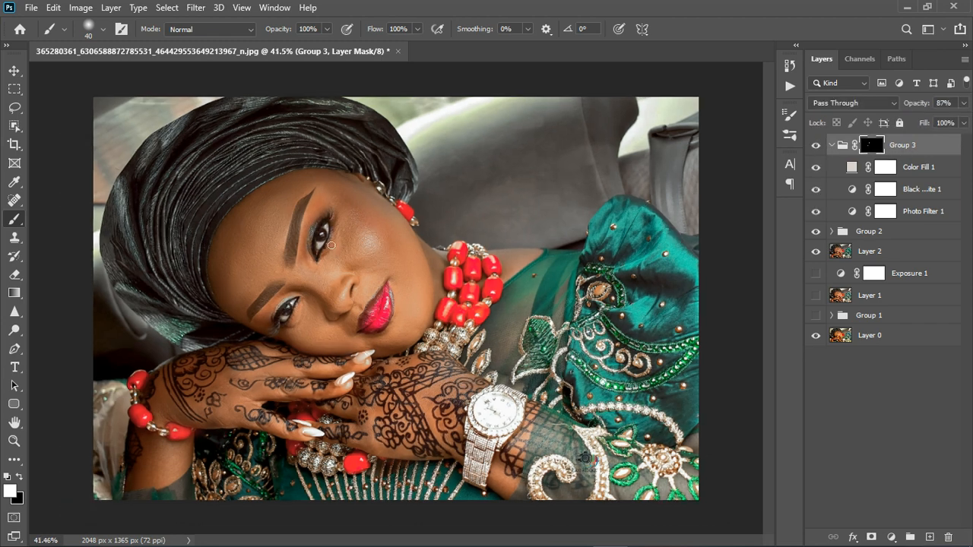
scroll(624, 366, "down", 2)
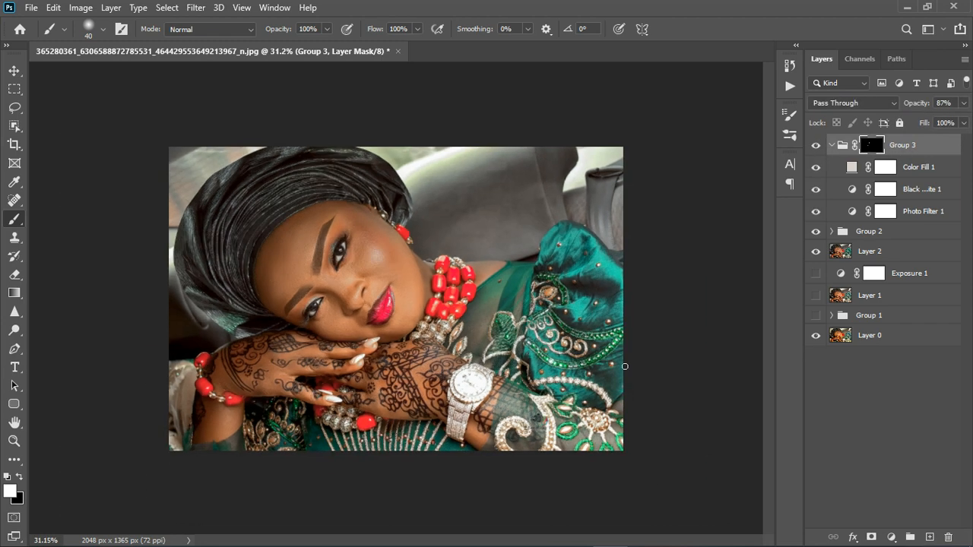
left_click(962, 104)
left_click_drag(958, 120, 946, 121)
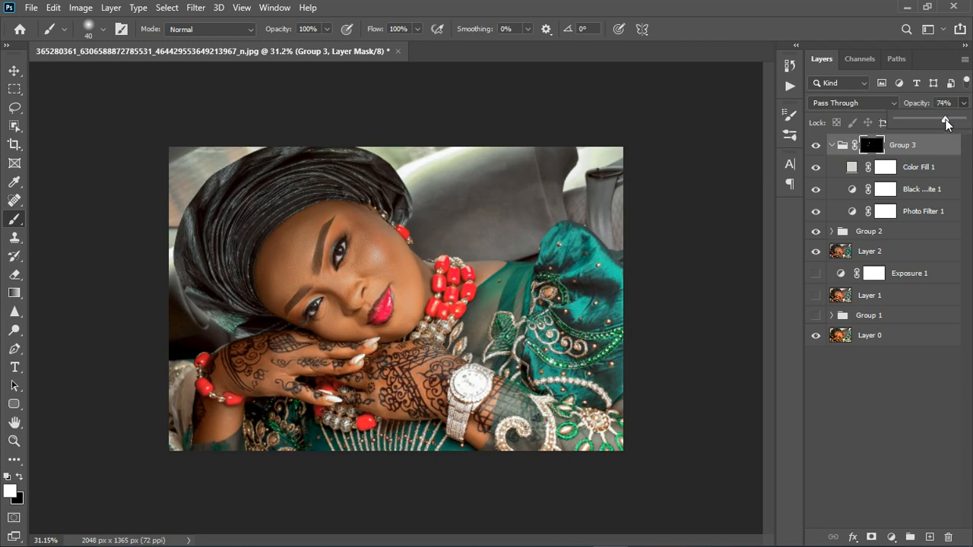
Collapse Group 3 and add a Color Balance adjustment layer above it
left_click(858, 390)
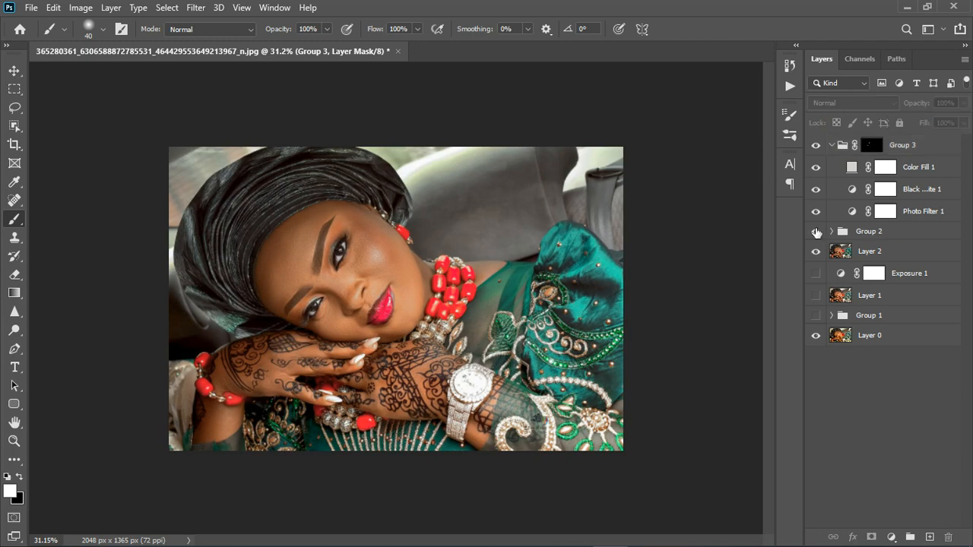
left_click(841, 156)
left_click(841, 155)
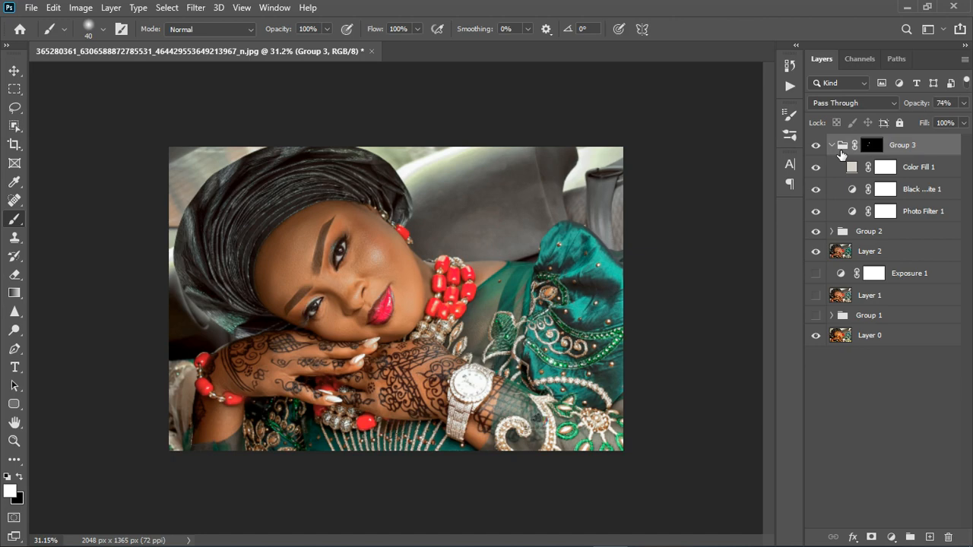
left_click(838, 148)
left_click(891, 537)
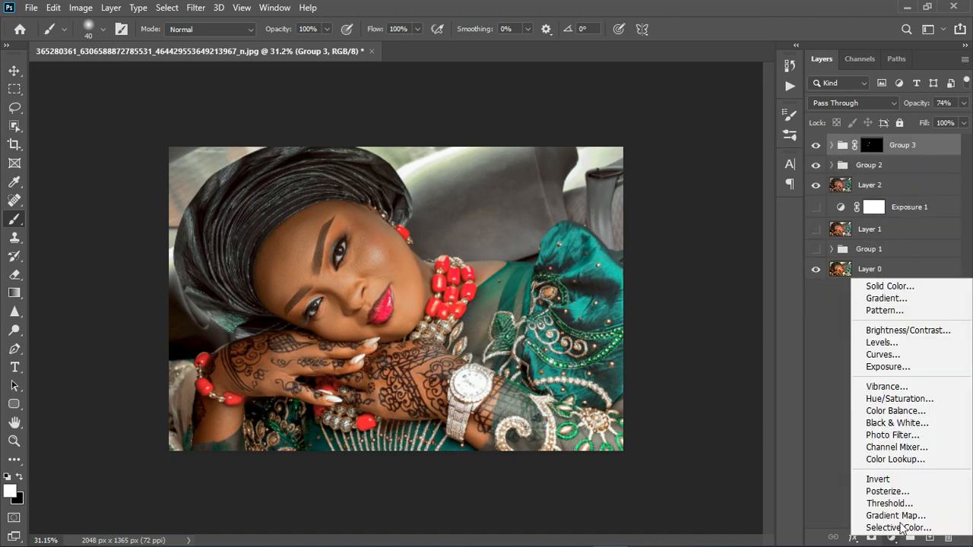
left_click(895, 411)
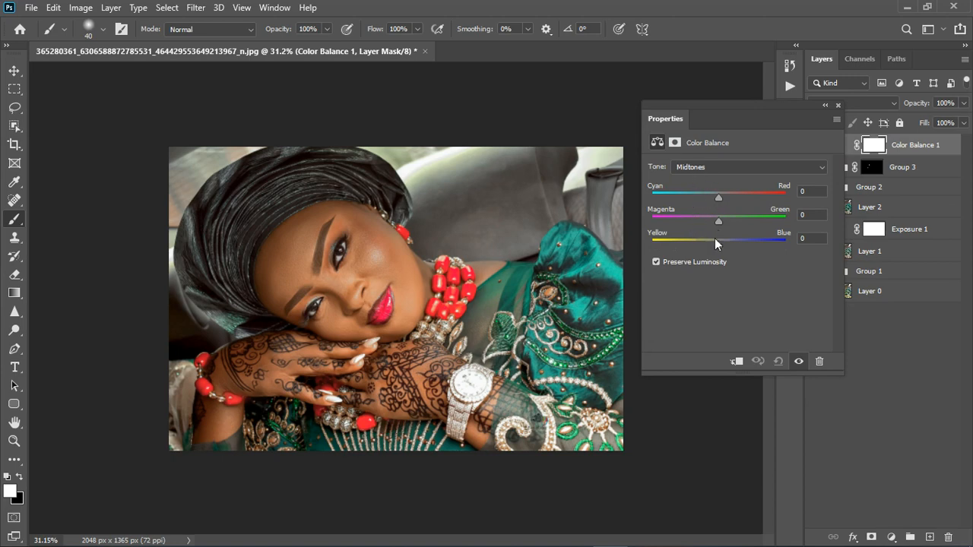
Set the Color Balance midtones to Cyan-Red -3, Magenta-Green -5 and Yellow-Blue -2
left_click_drag(720, 244, 717, 197)
left_click_drag(721, 244, 718, 243)
scroll(388, 283, "up", 3)
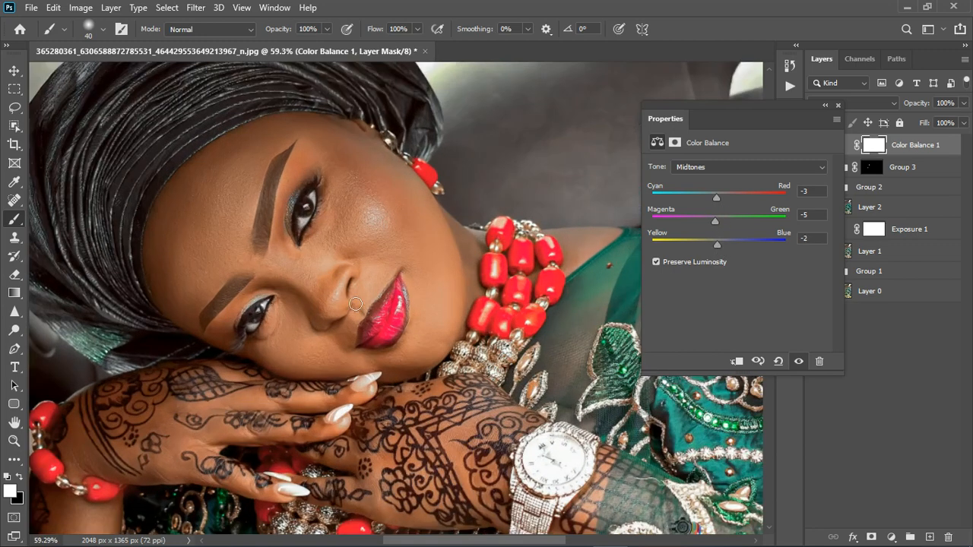
Switch the Color Balance tone to Highlights and set Magenta-Green to +5 and Yellow-Blue to +11
left_click(731, 168)
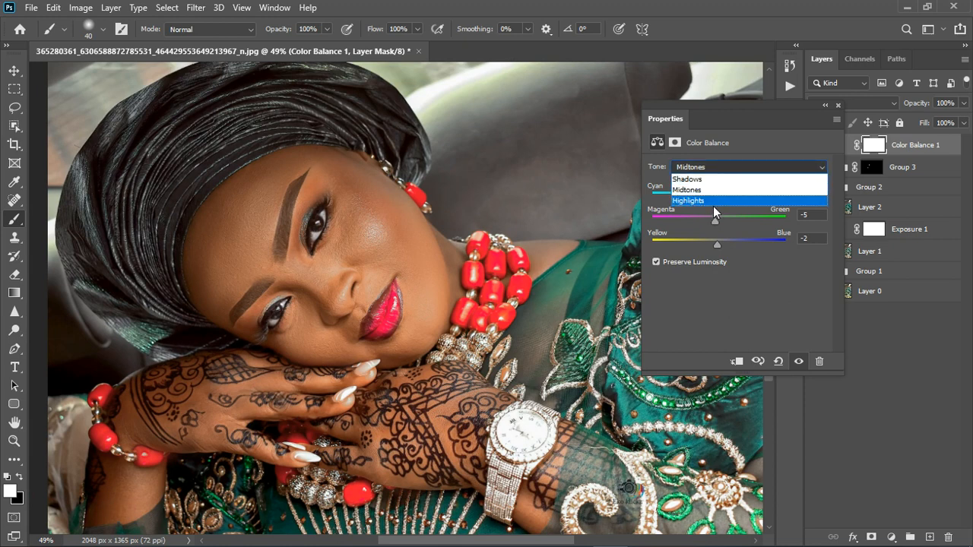
left_click(713, 200)
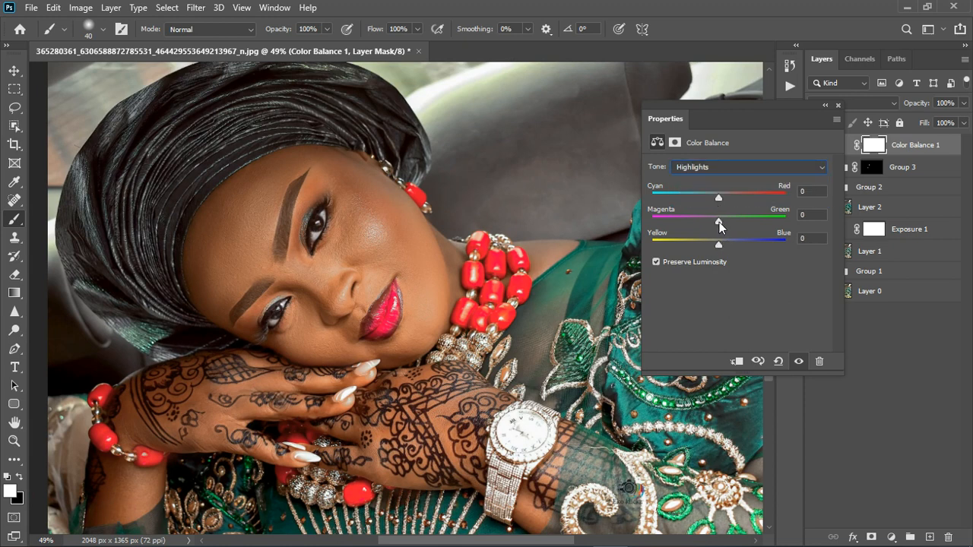
left_click_drag(719, 222, 726, 244)
left_click_drag(719, 196, 719, 196)
Switch the Color Balance tone to Shadows and nudge its yellow-blue and cyan-red sliders
left_click(724, 167)
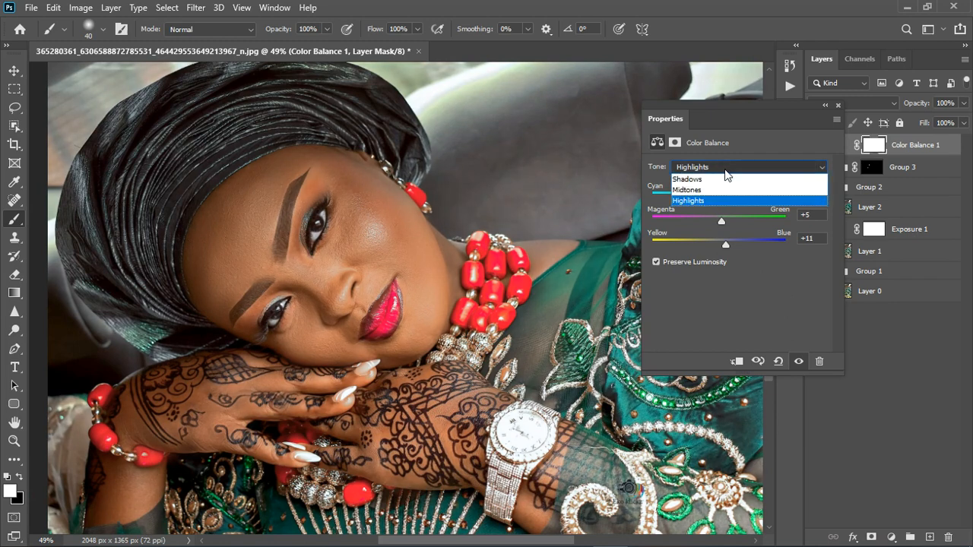
left_click(719, 180)
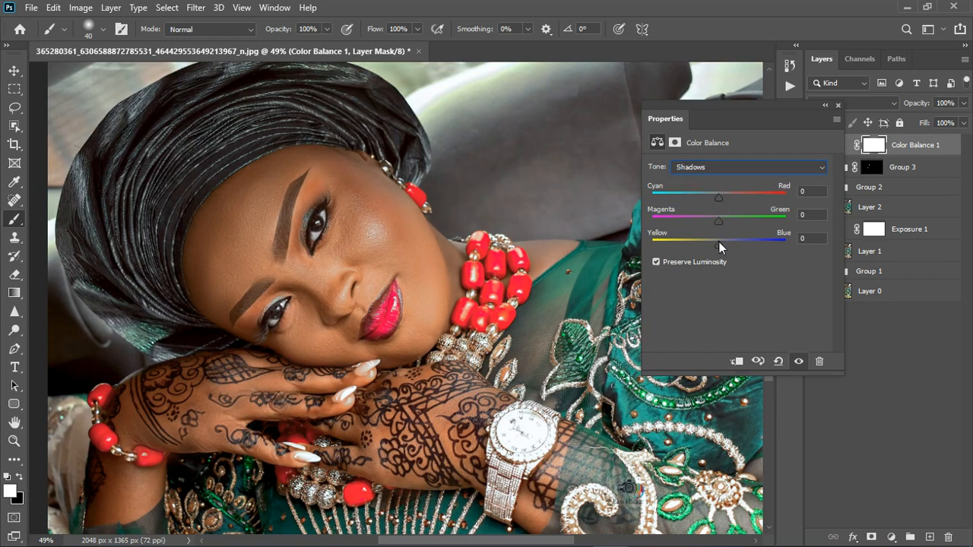
left_click_drag(719, 241, 723, 221)
left_click(717, 197)
left_click_drag(713, 197, 717, 197)
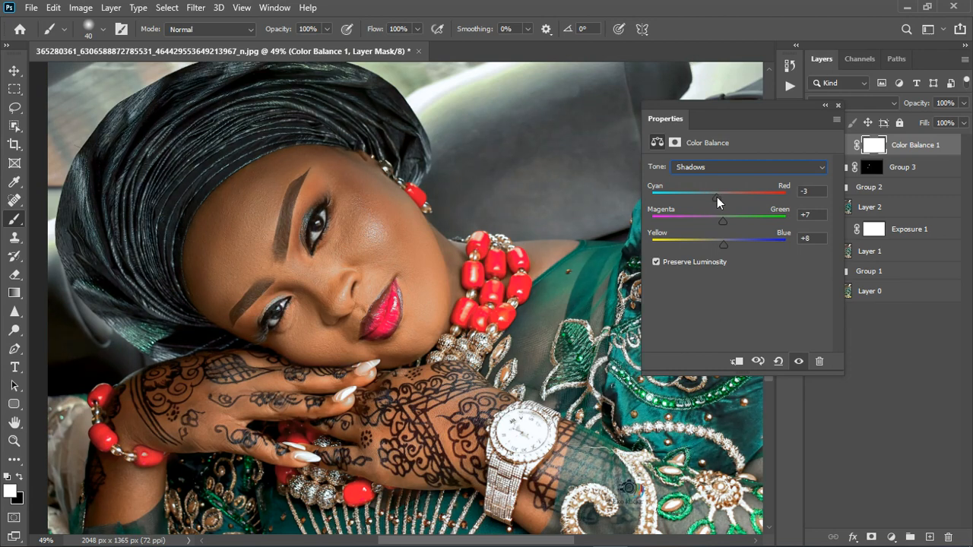
left_click(836, 107)
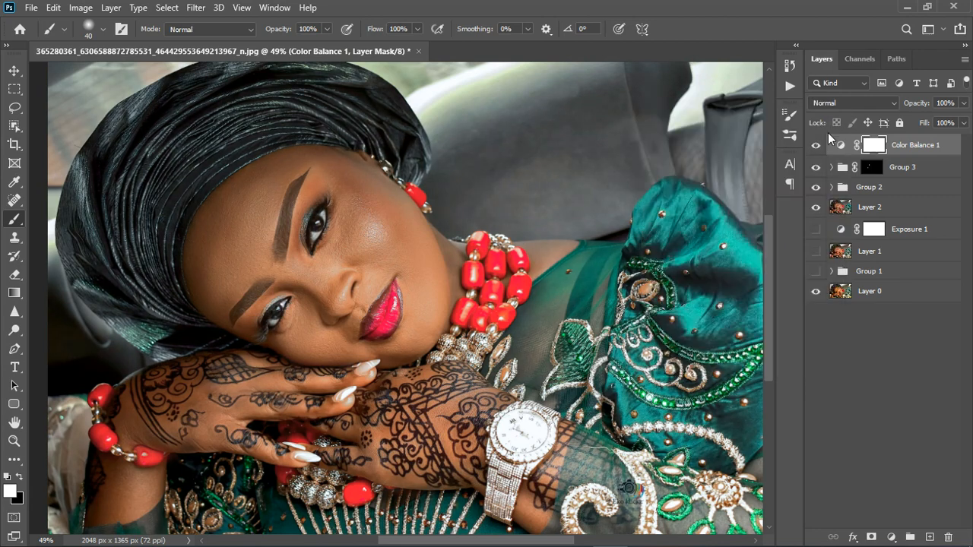
Add a Color Lookup adjustment layer loading the ACE MELANIN S.CUBE 3D LUT file
left_click(895, 537)
left_click(893, 454)
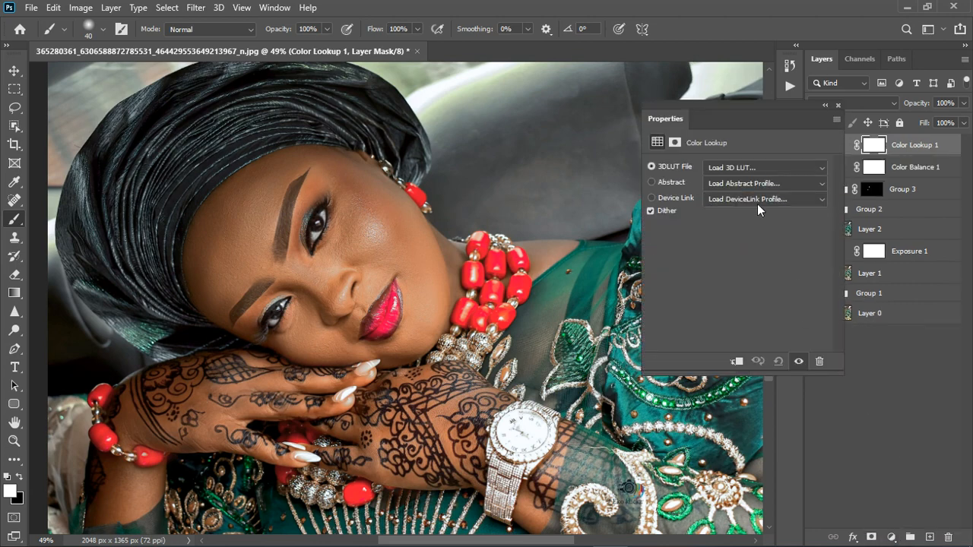
left_click(743, 163)
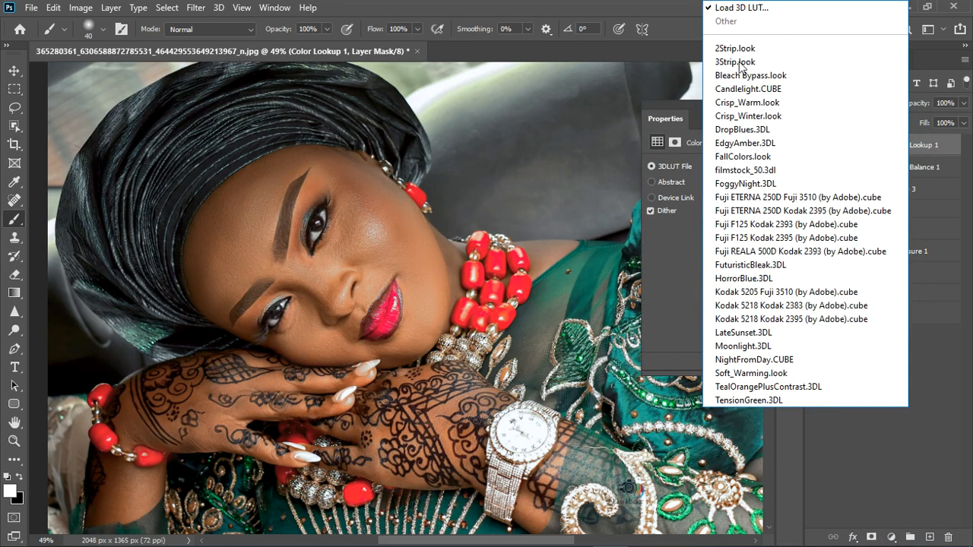
left_click(736, 9)
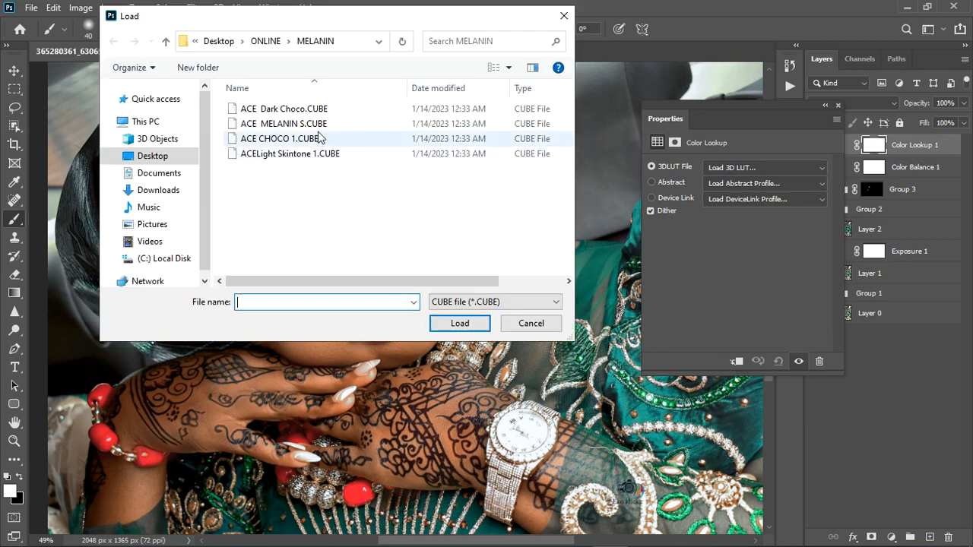
left_click(325, 125)
left_click(473, 324)
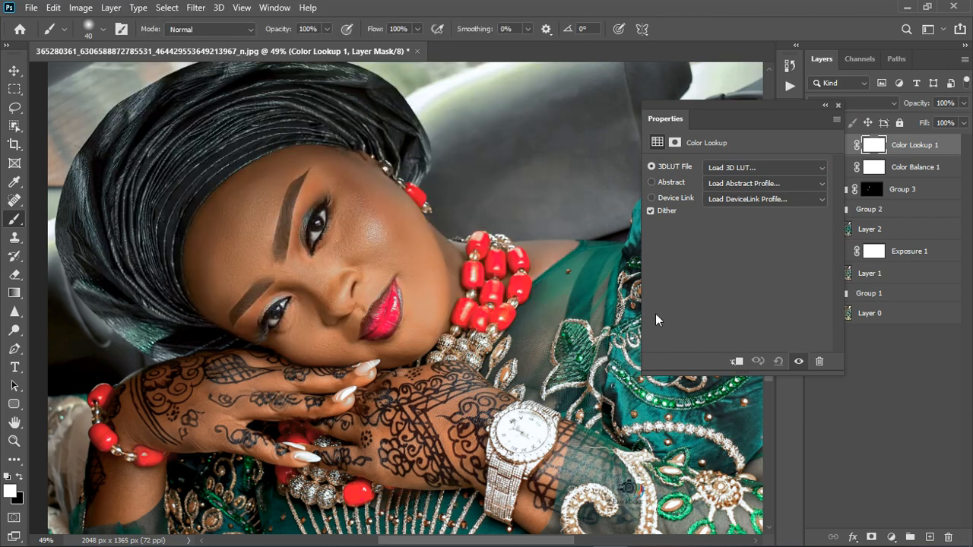
left_click(837, 105)
Set Color Lookup 1's opacity to 63%
scroll(421, 308, "down", 4)
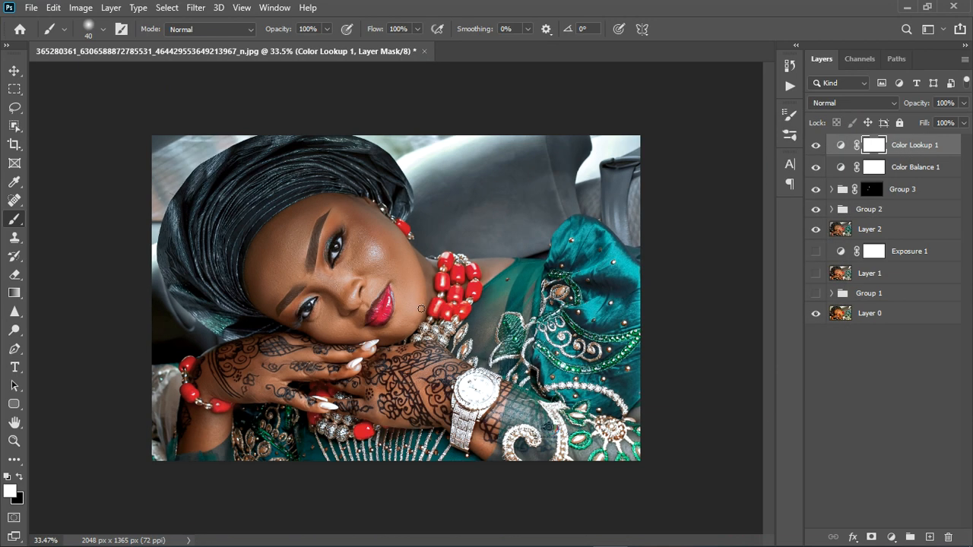
scroll(434, 319, "up", 2)
left_click(963, 103)
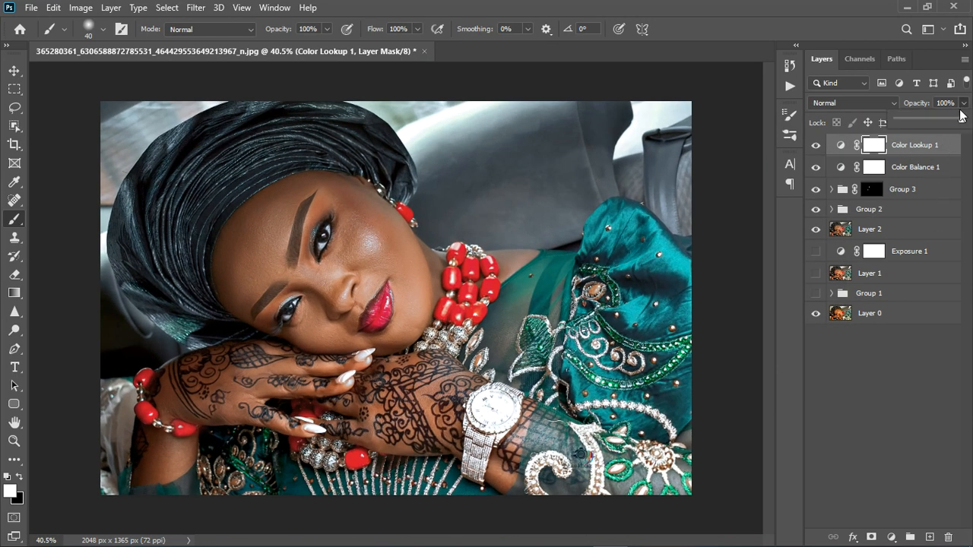
left_click_drag(962, 119, 940, 127)
left_click(924, 351)
left_click(941, 156)
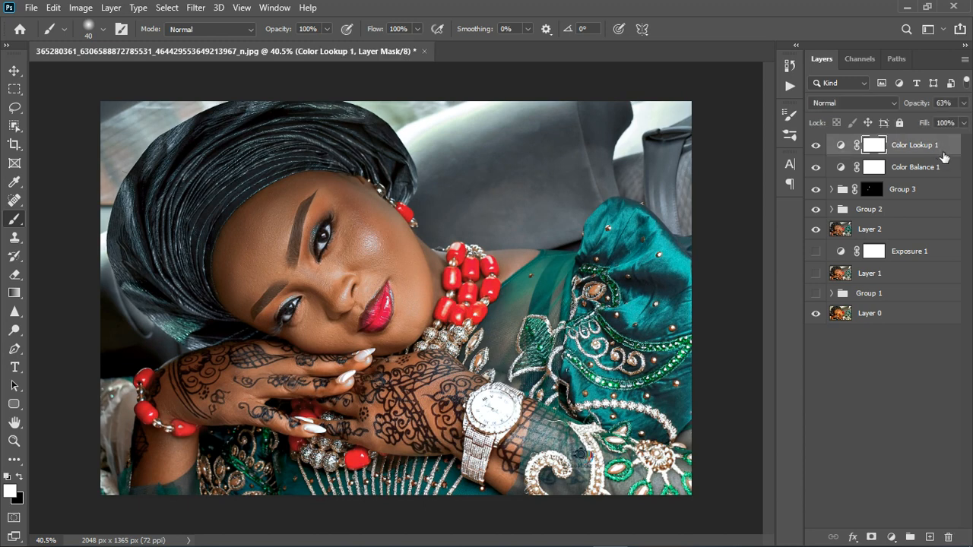
Stamp the visible layers into a new layer and gather all layers between it and Layer 0 into a hidden group
key("ctrl+shift+alt+e")
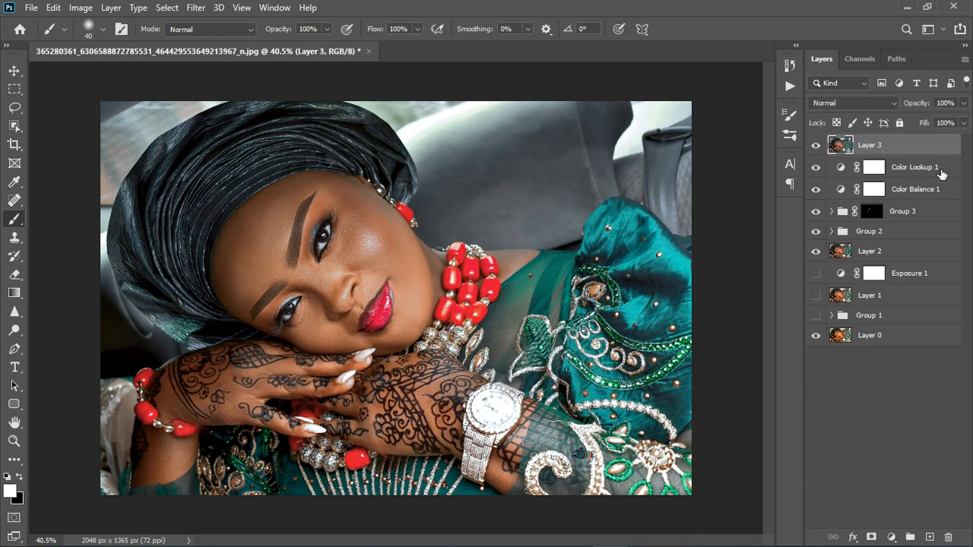
left_click(942, 172)
left_click(912, 319, "shift")
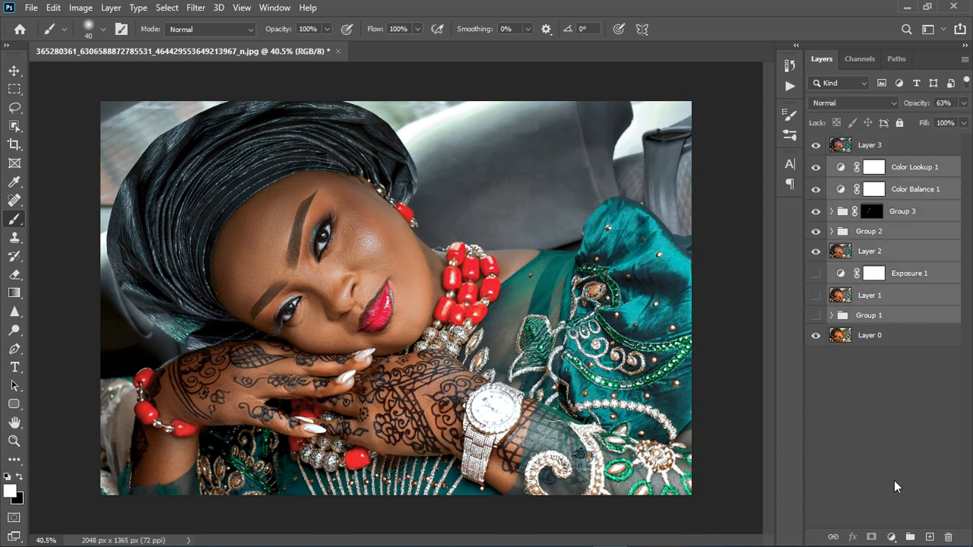
left_click(909, 537)
left_click(815, 165)
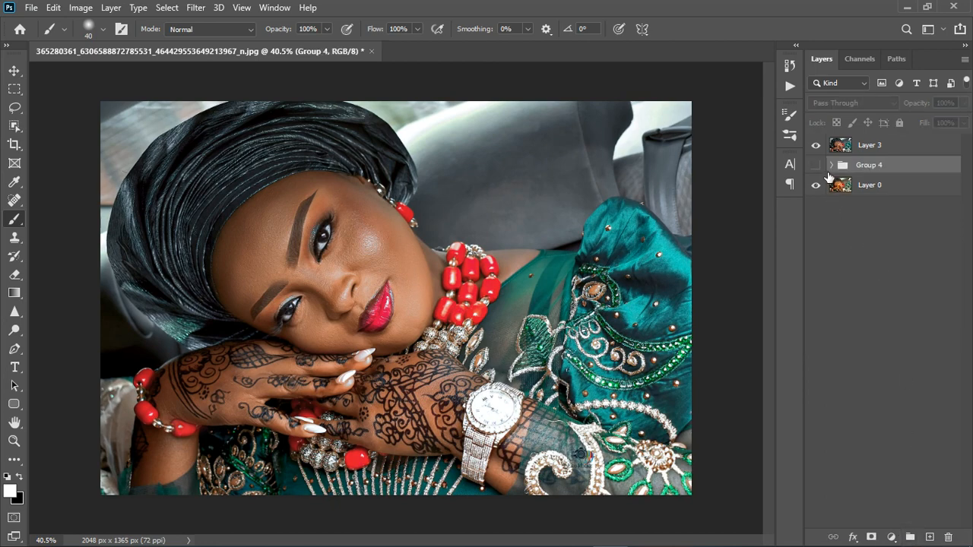
Toggle the stamped layer's visibility to compare the graded result with the original
scroll(314, 380, "down", 2)
scroll(314, 380, "up", 3)
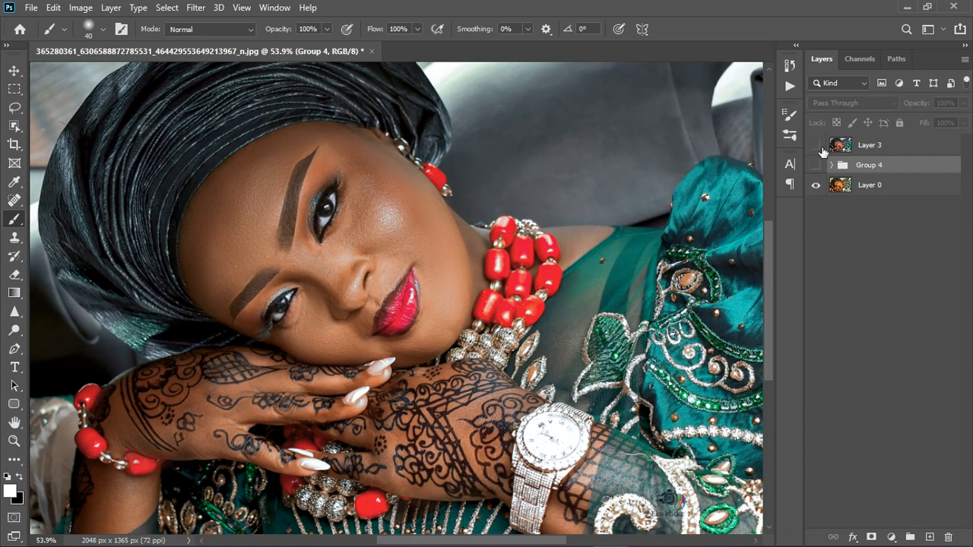
left_click(820, 147)
left_click(821, 152)
left_click(881, 150)
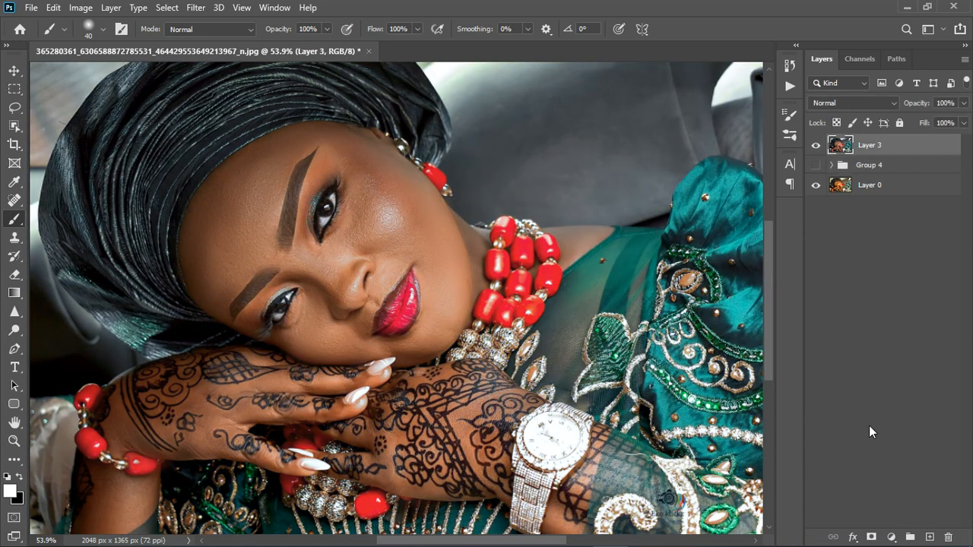
left_click(872, 537)
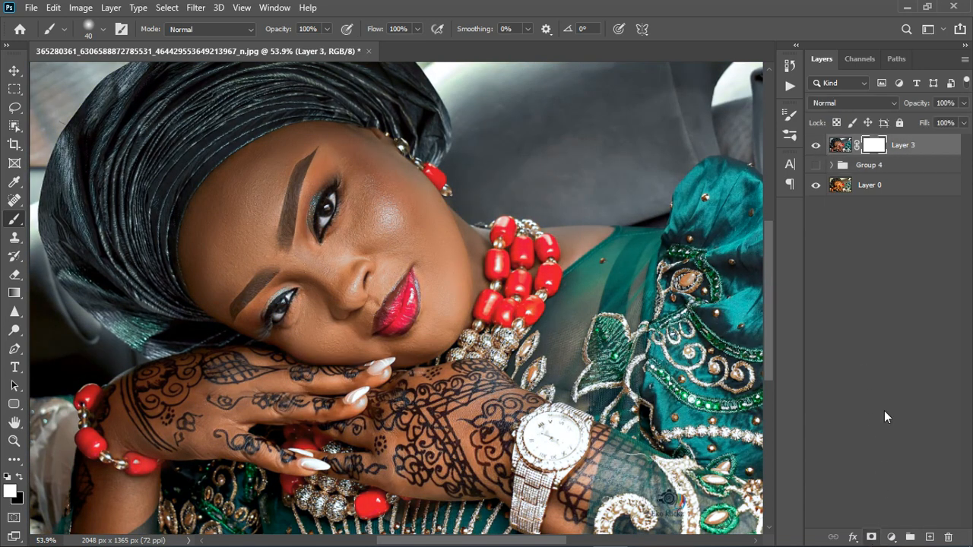
right_click(16, 227)
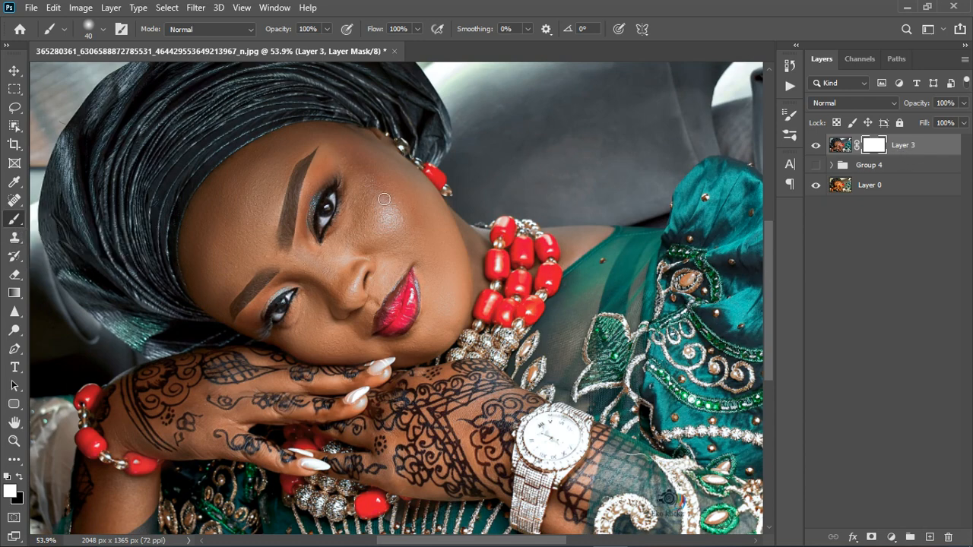
key("bracketright")
key("bracketright")
key("bracketright")
key("bracketright")
key("bracketright")
key("x")
left_click_drag(364, 174, 407, 209)
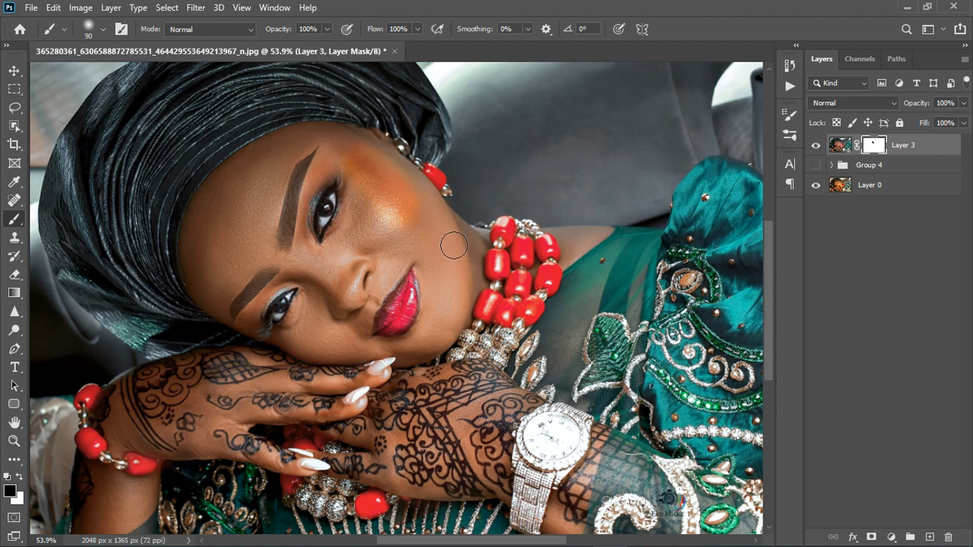
key("ctrl+z")
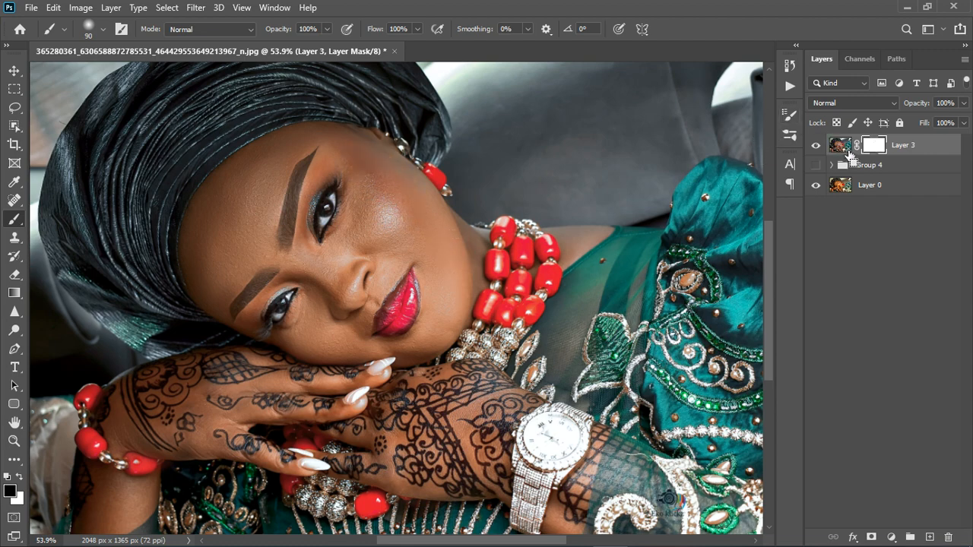
key("ctrl+z")
Fit the image to the window and hide the stamped layer to compare against the original
key("ctrl+0")
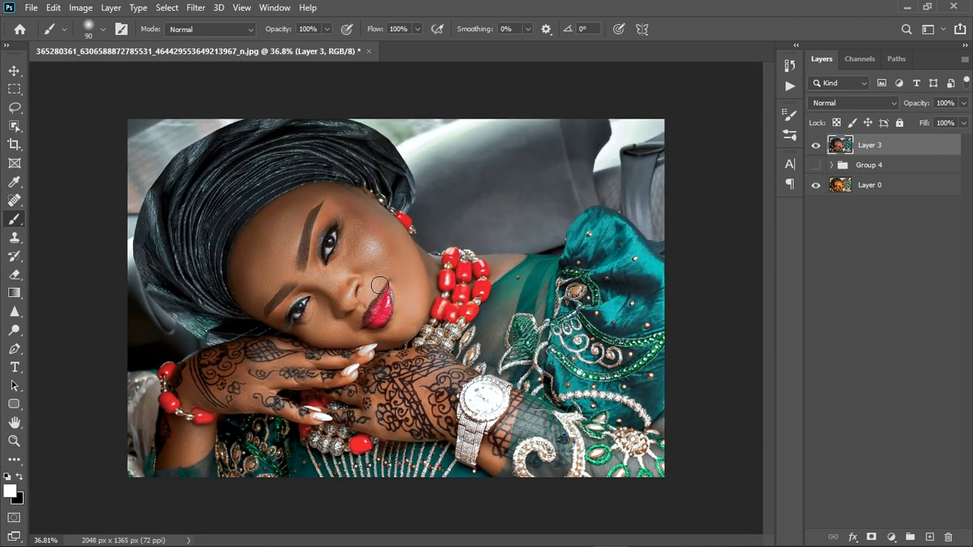
scroll(368, 284, "up", 2)
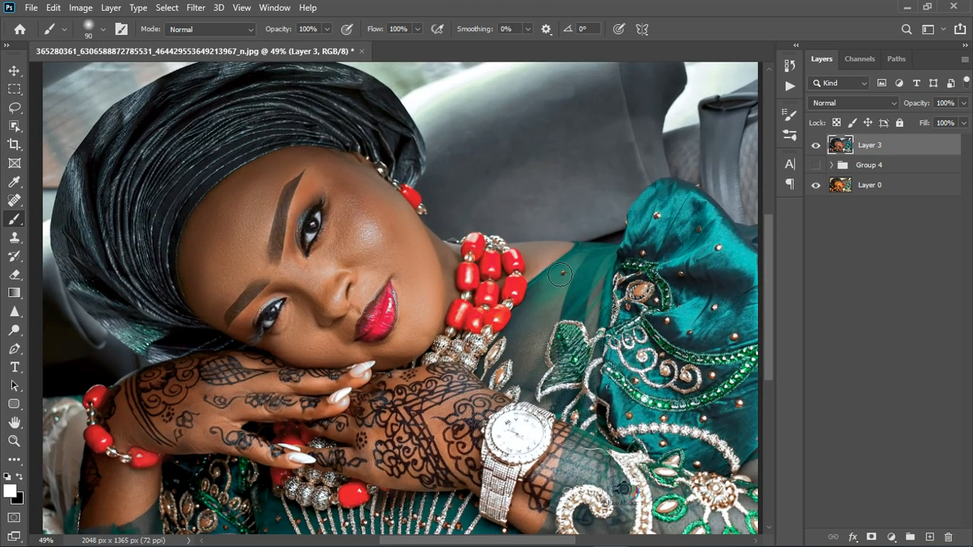
left_click(818, 148)
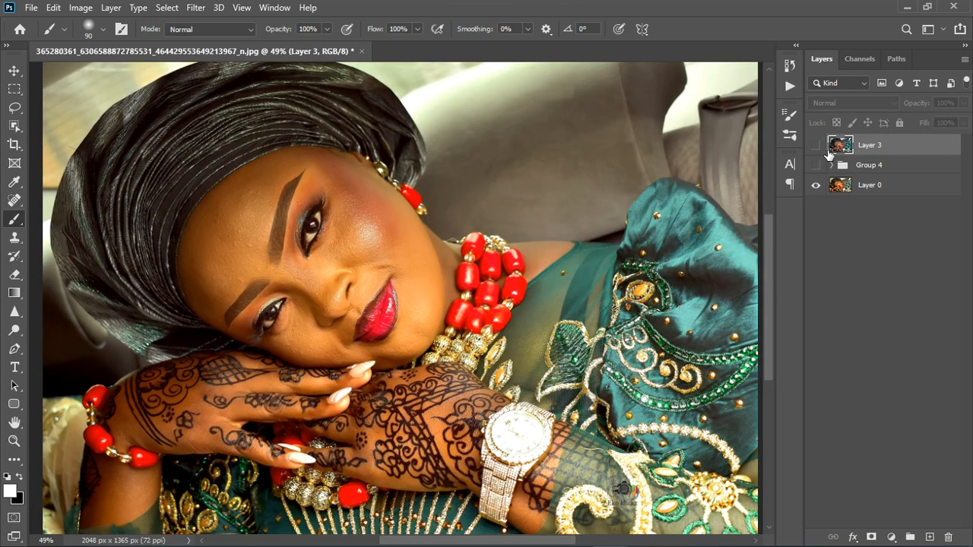